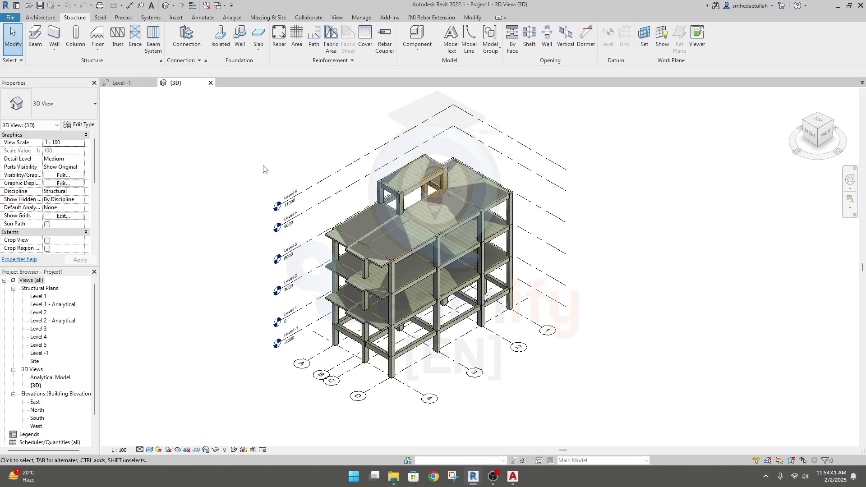
Step: Open the Level -1 structural plan view
left_click(39, 18)
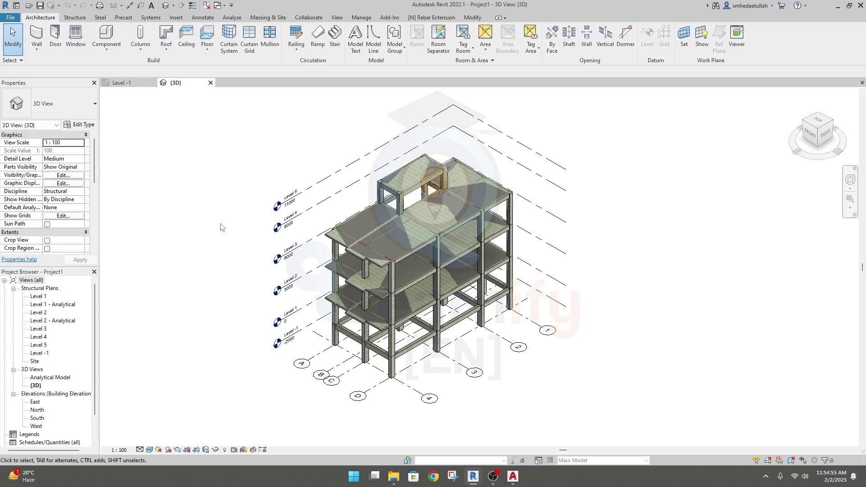
left_click(75, 18)
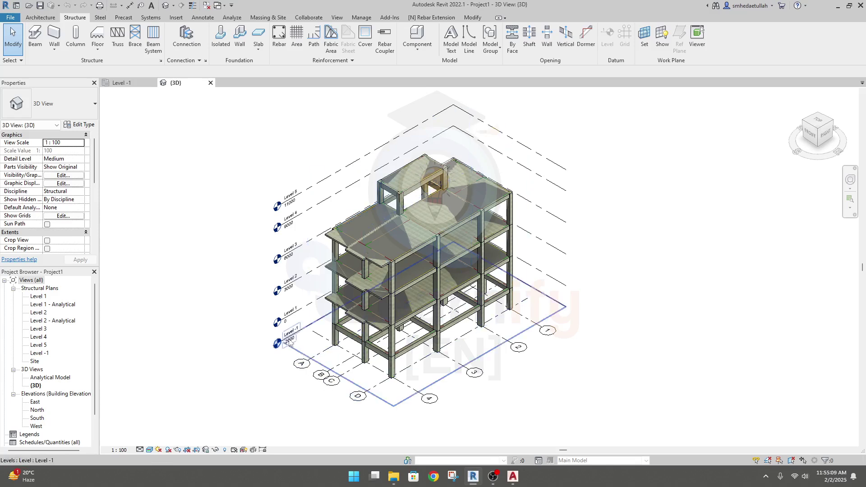
left_click(134, 85)
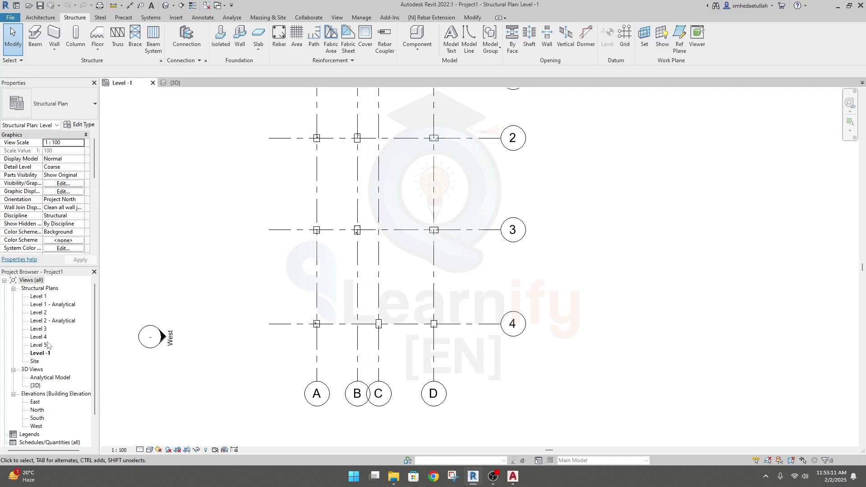
middle_click_drag(294, 256, 286, 296)
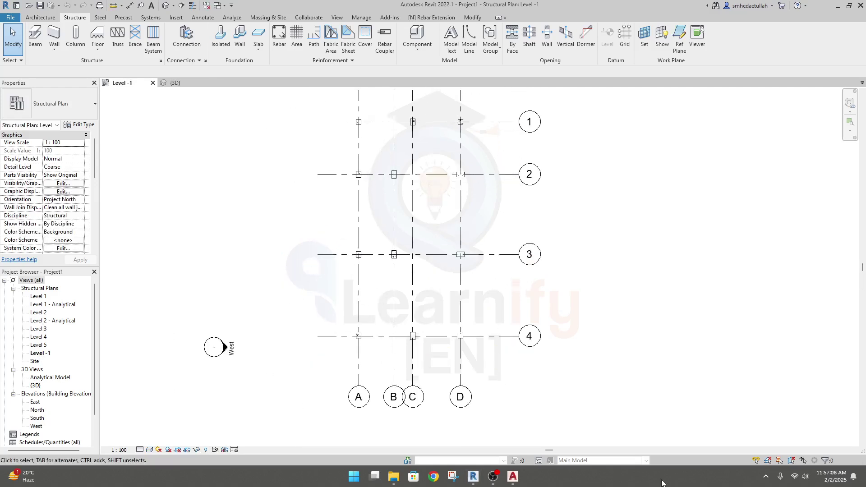
Step: Switch to AutoCAD and examine the footing layout with its CF and SF footings and column positions
left_click(513, 476)
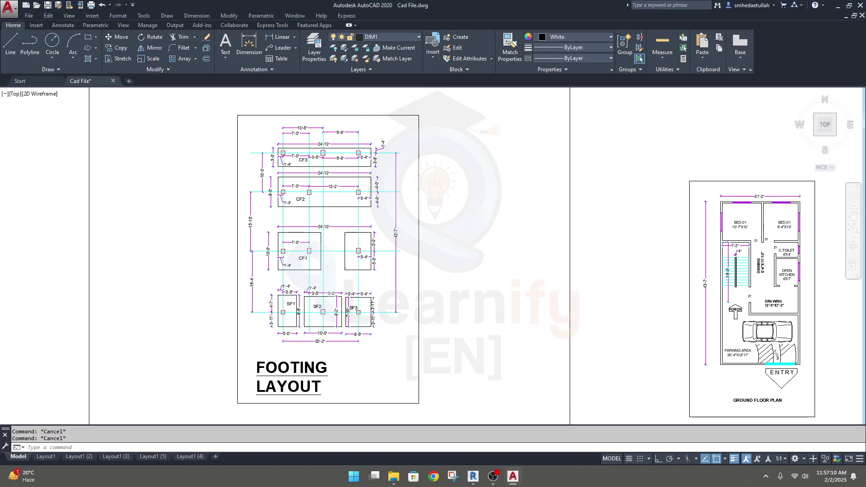
scroll(328, 296, "up", 5)
scroll(327, 296, "down", 2)
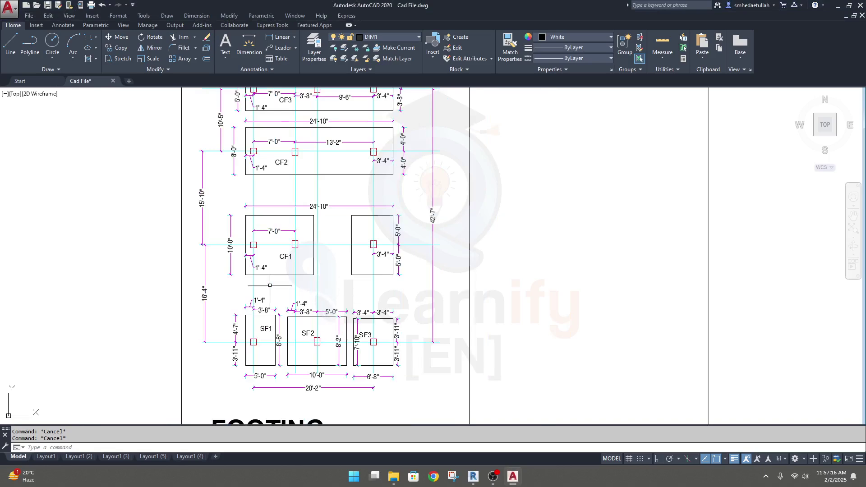
scroll(369, 347, "up", 4)
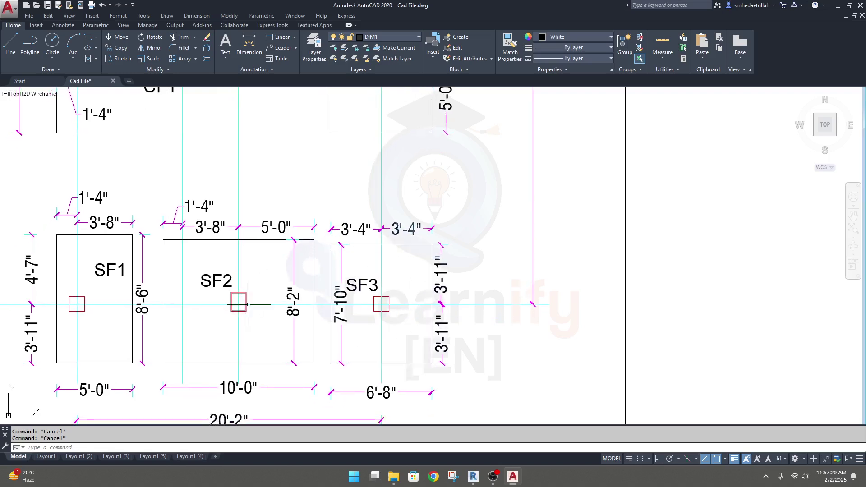
scroll(236, 299, "down", 2)
middle_click_drag(236, 317, 280, 310)
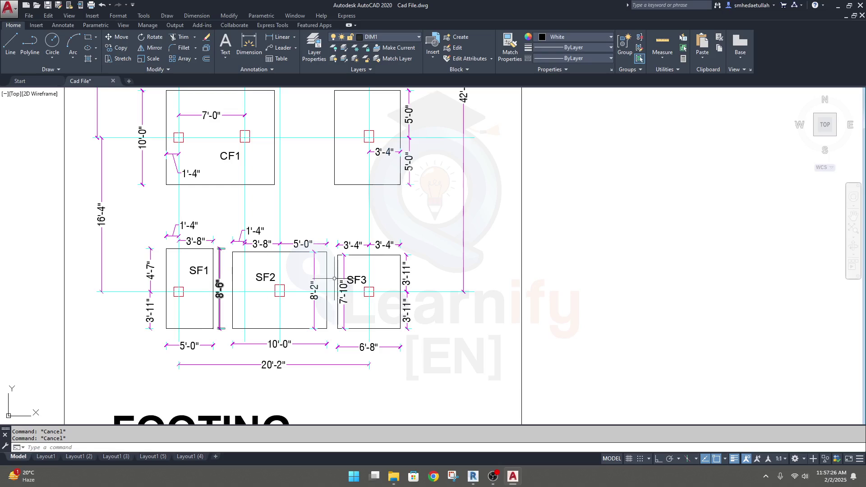
middle_click_drag(417, 362, 420, 360)
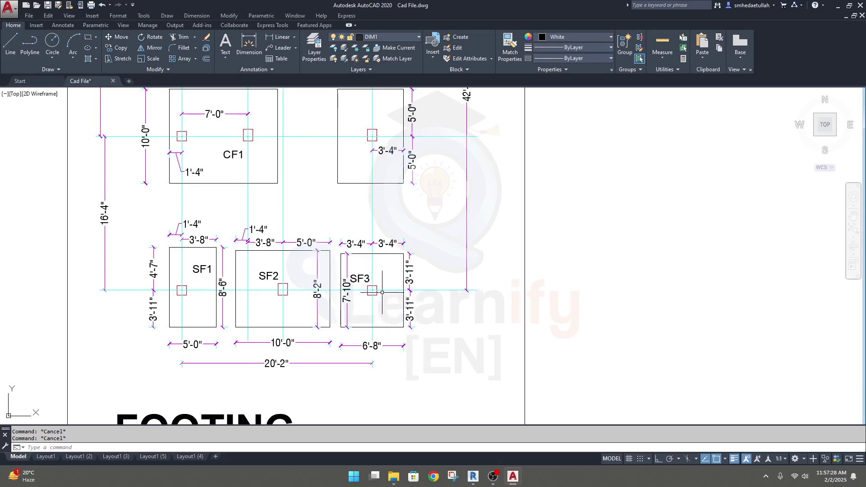
Step: Read the plan dimensions and column offsets of footings SF1, SF2 and SF3
mouse_move(387, 254)
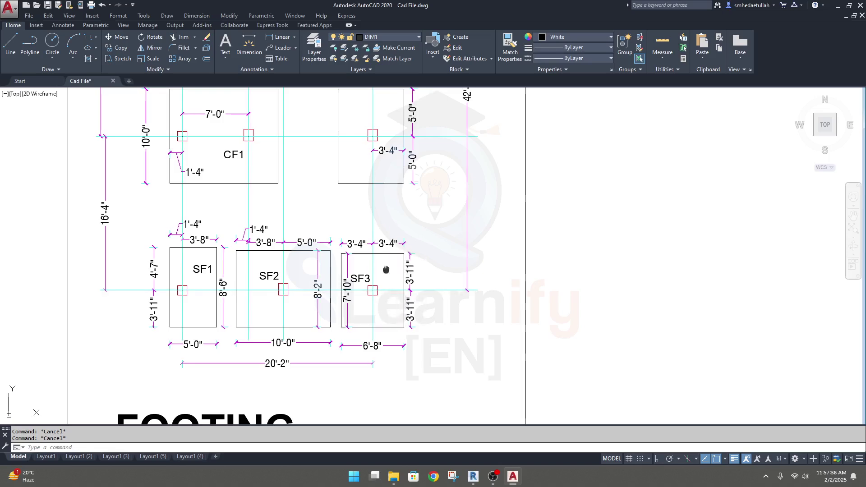
middle_click_drag(389, 270, 412, 264)
scroll(393, 288, "up", 4)
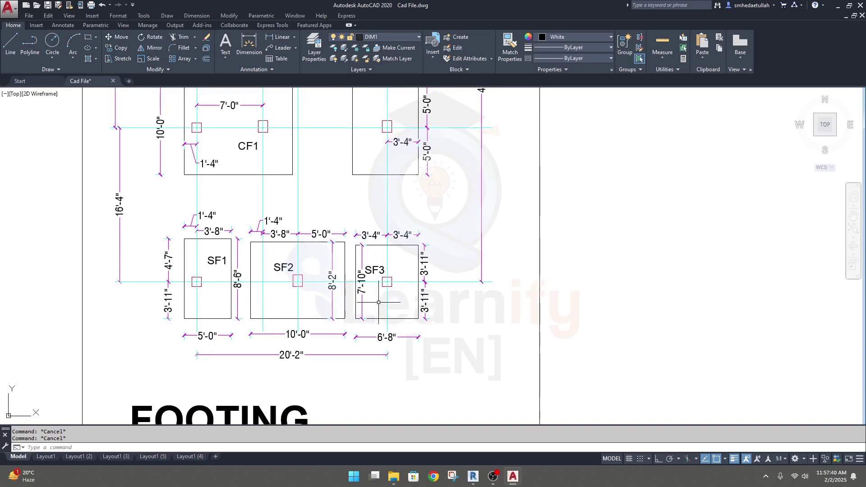
scroll(338, 198, "down", 2)
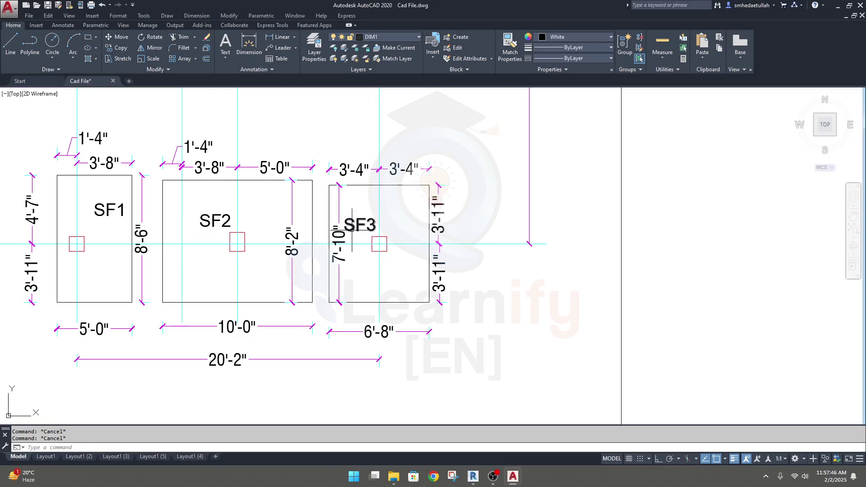
middle_click_drag(222, 219, 265, 201)
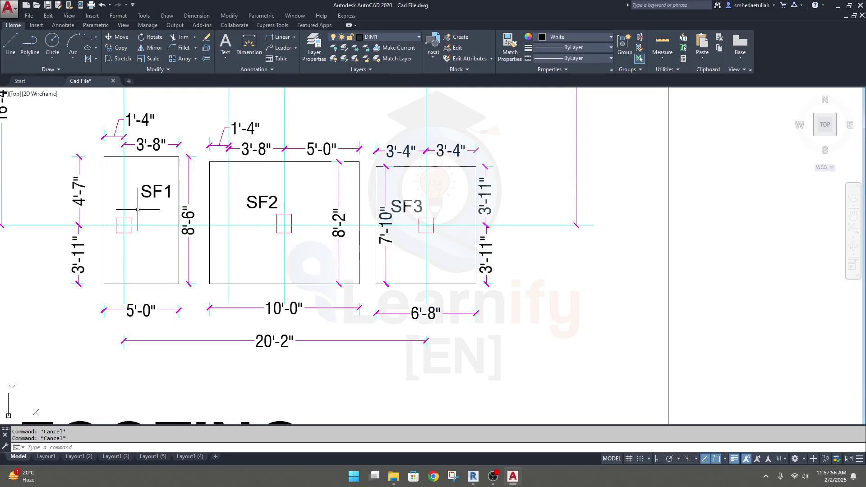
scroll(139, 207, "down", 2)
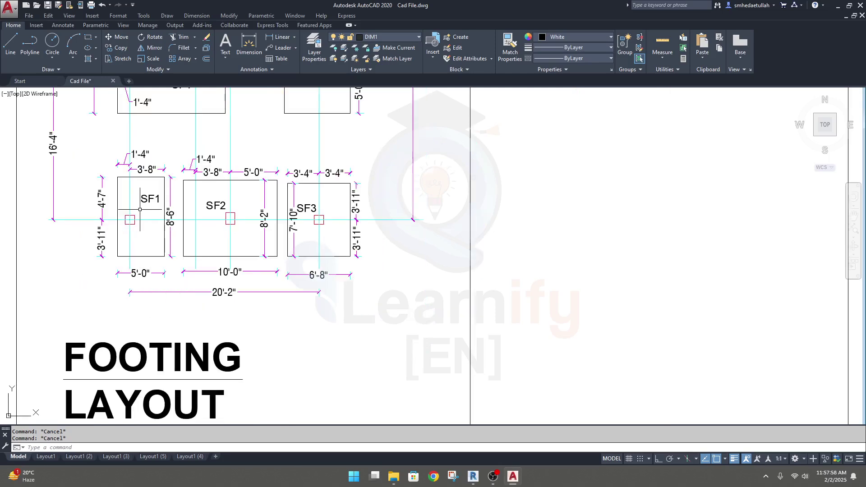
scroll(319, 224, "up", 2)
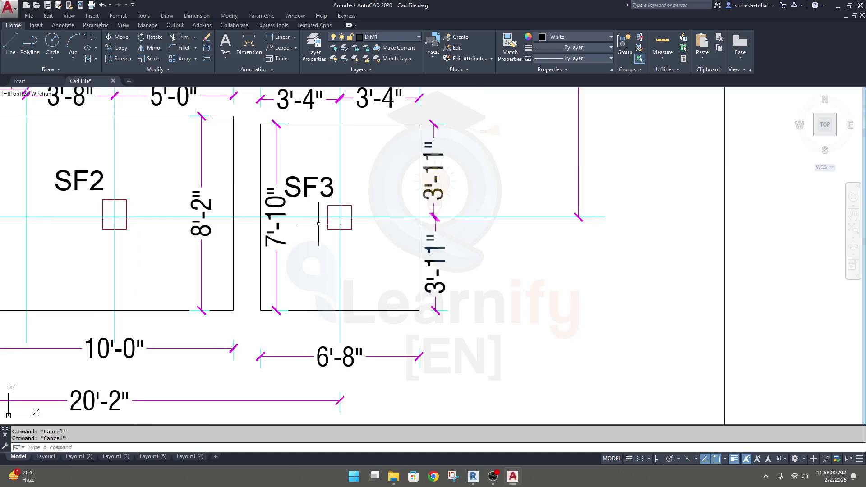
scroll(318, 224, "down", 2)
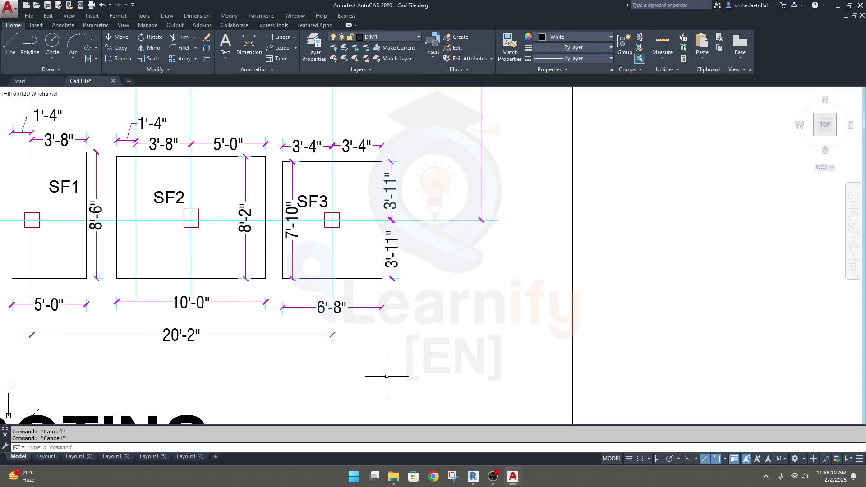
Step: Switch to Revit, start placing an isolated foundation, and choose the M_Footing-Rectangular 1800 x 1200 x 450mm type
left_click(474, 477)
middle_click_drag(276, 199, 267, 194)
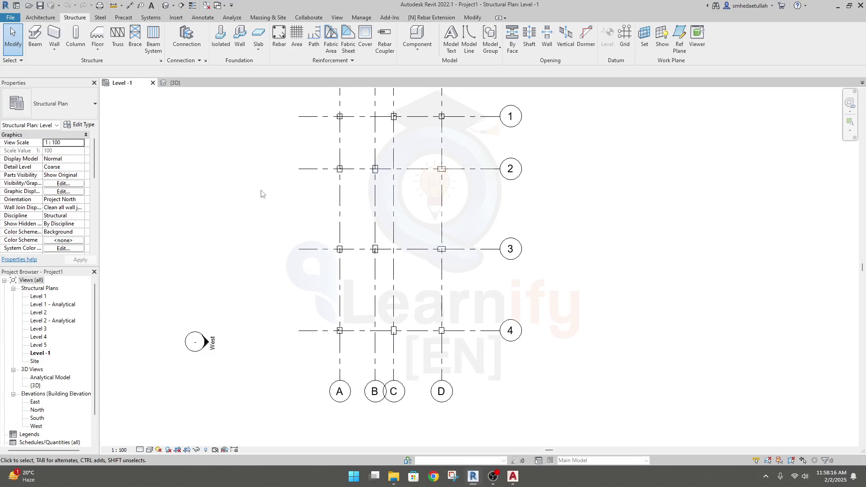
left_click(220, 37)
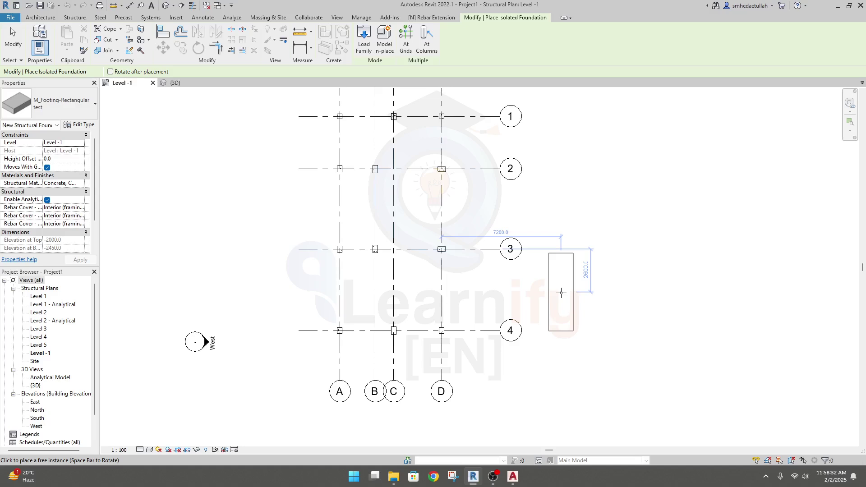
key("space")
key("space")
key("space")
key("space")
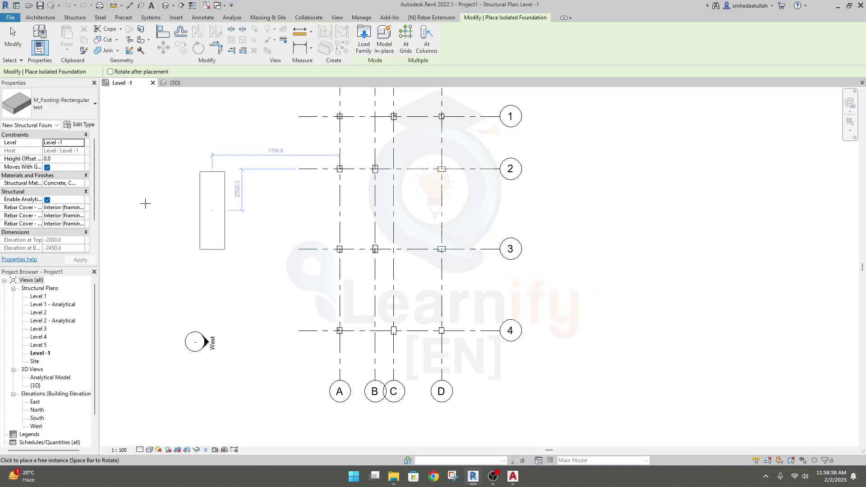
left_click(95, 104)
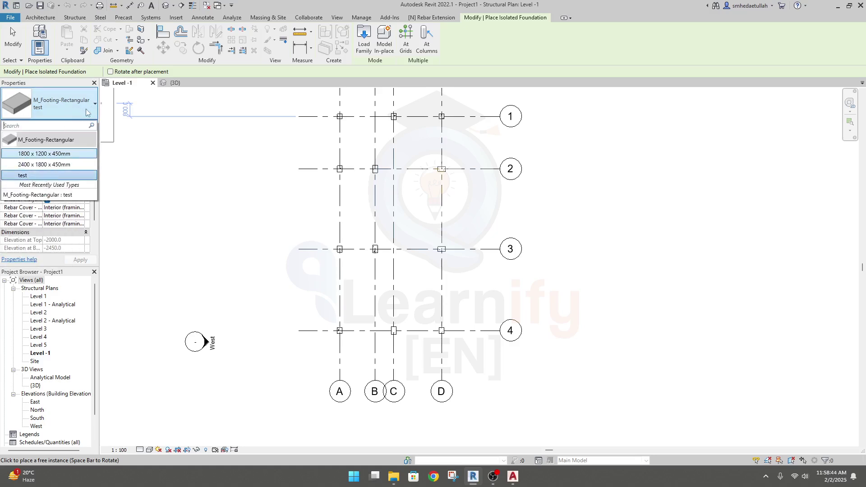
left_click(44, 155)
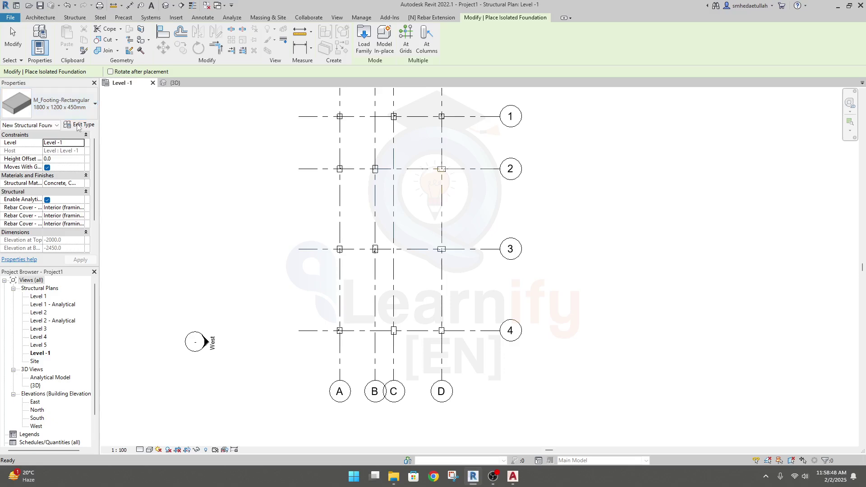
Step: Open the footing's type properties and start duplicating the 1800 x 1200 x 450mm type, ready to edit the new name
left_click(79, 126)
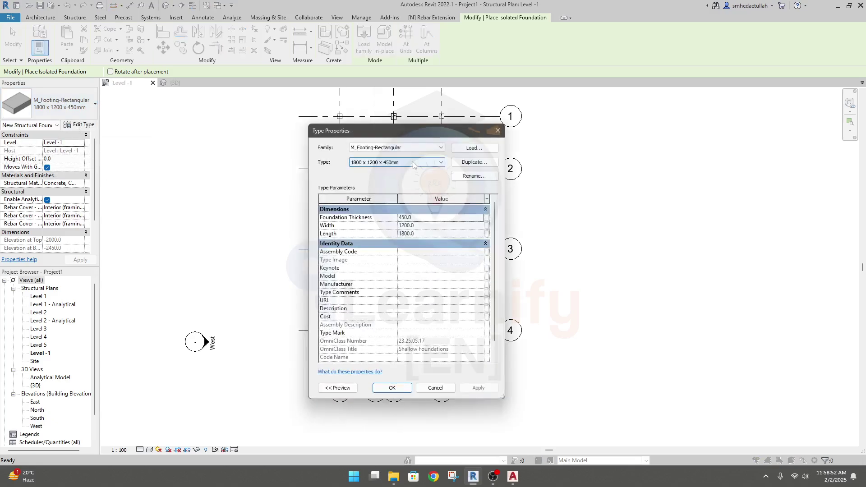
left_click(478, 164)
left_click(428, 258)
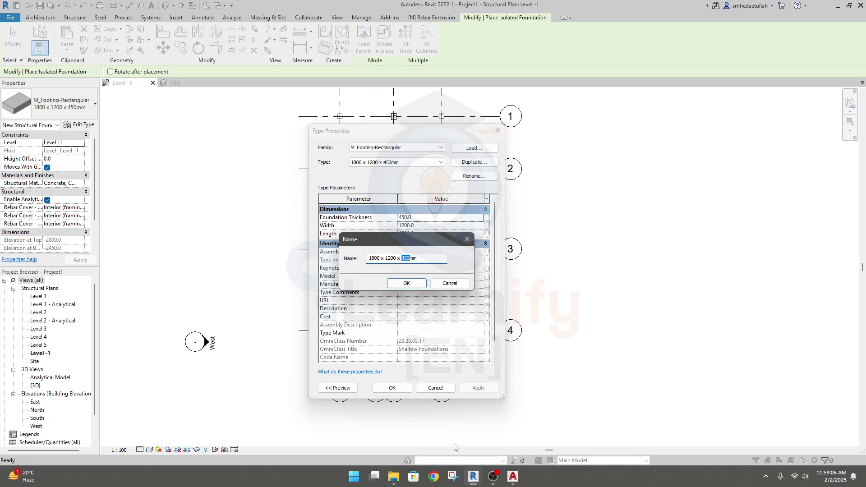
Step: Open Calculator and multiply 18 by 25 to convert the footing thickness to millimetres
left_click(354, 476)
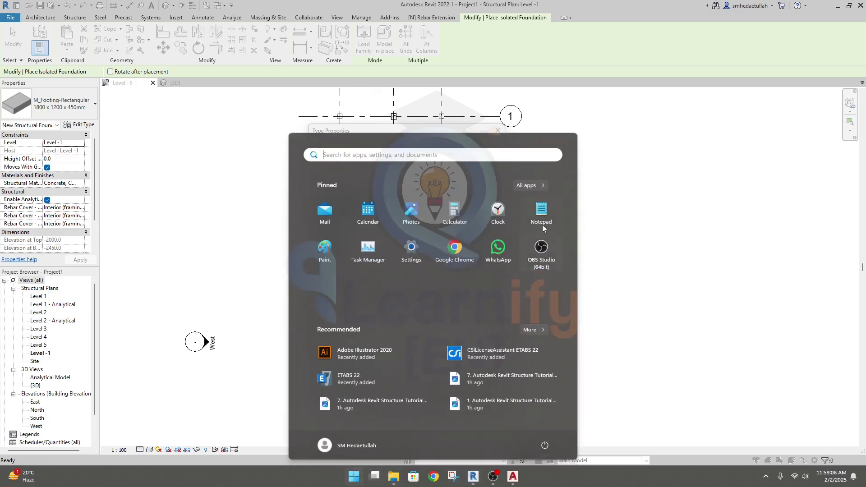
left_click(454, 211)
type("18*25")
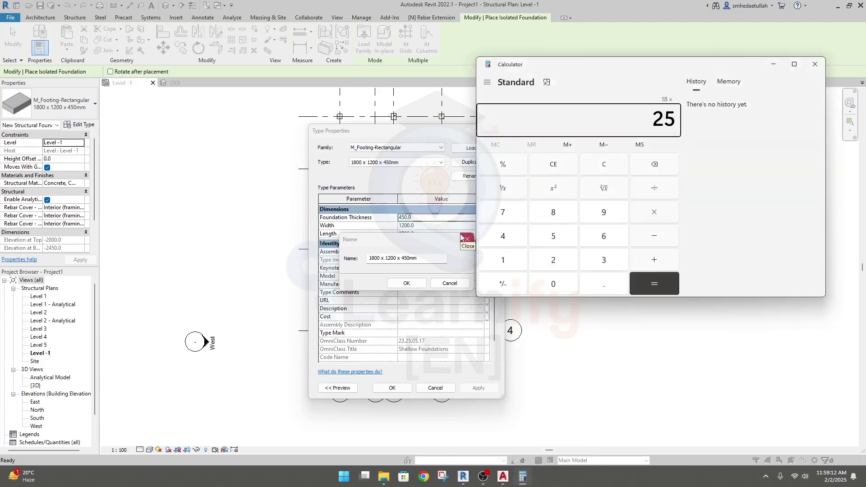
key("Return")
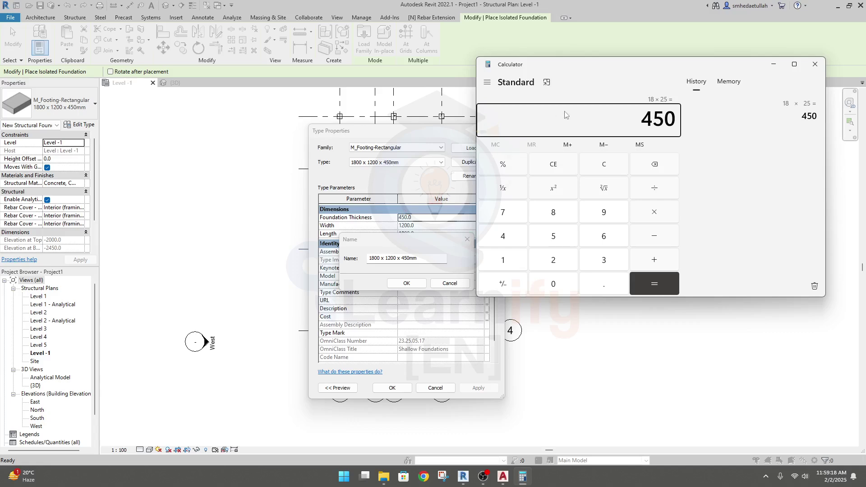
Step: Switch to AutoCAD for SF3's 7'-10" dimension, convert it in Calculator as 7 × 12 + 10 multiplied by 25, and copy the result
left_click(502, 424)
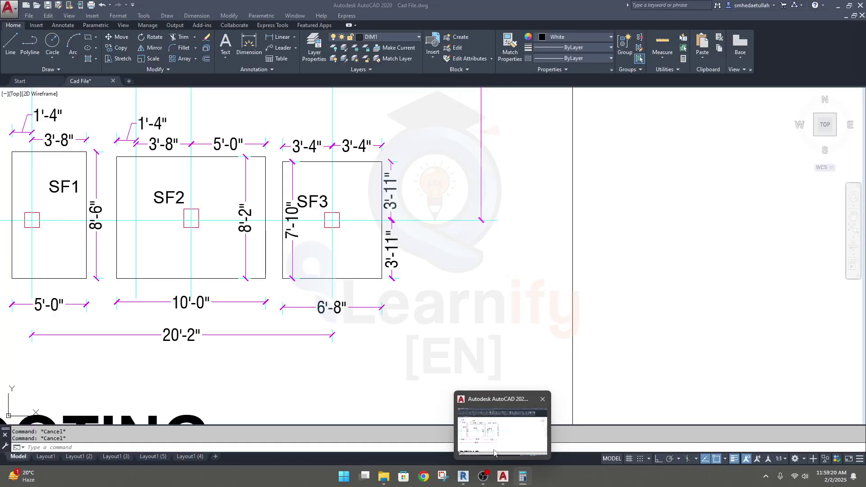
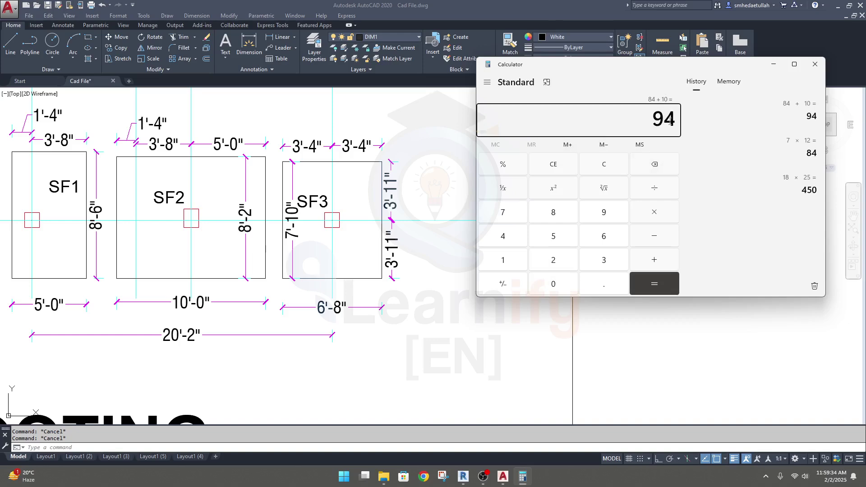
type("*25")
key("Return")
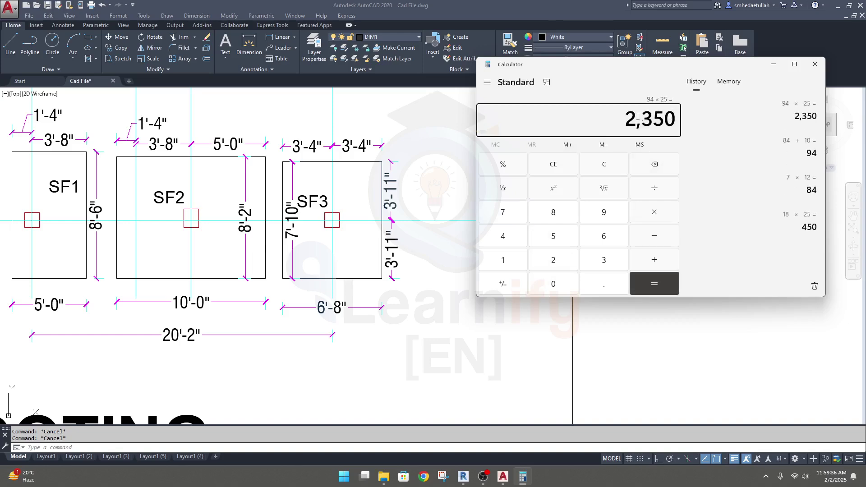
left_click_drag(627, 118, 676, 121)
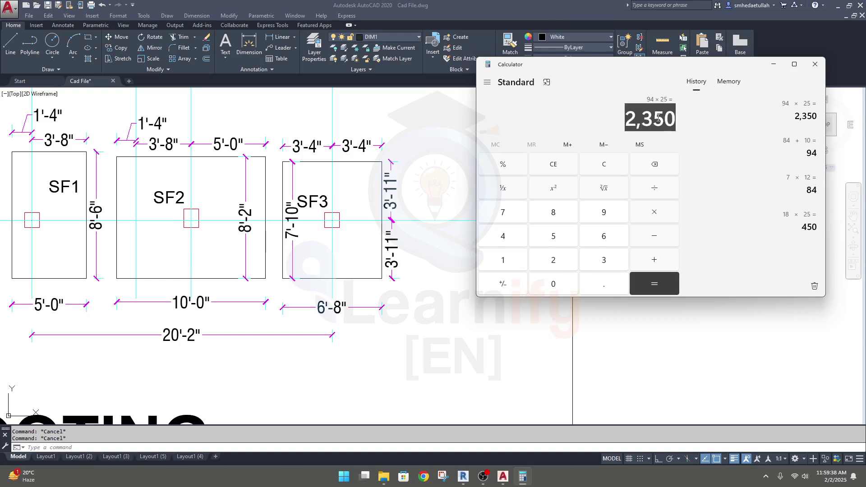
right_click(667, 124)
left_click(680, 128)
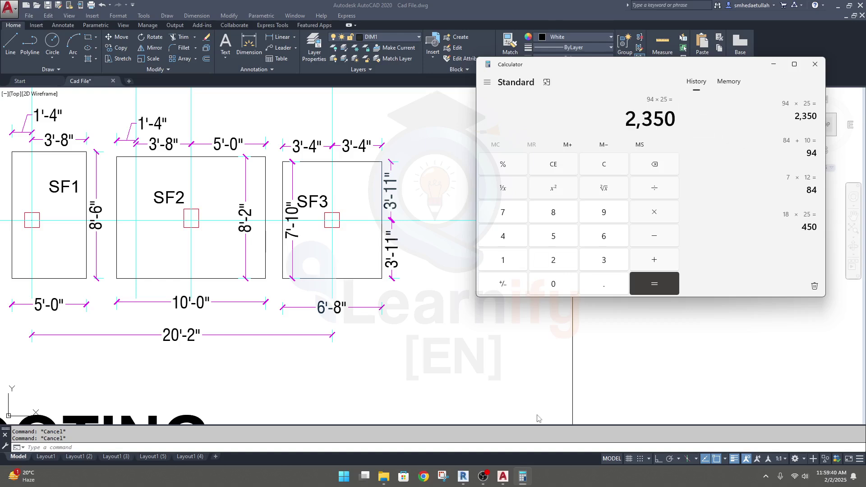
Step: Return to Revit and replace the first dimension in the new type's name with 2350, without a thousands separator
mouse_move(463, 476)
left_click(466, 440)
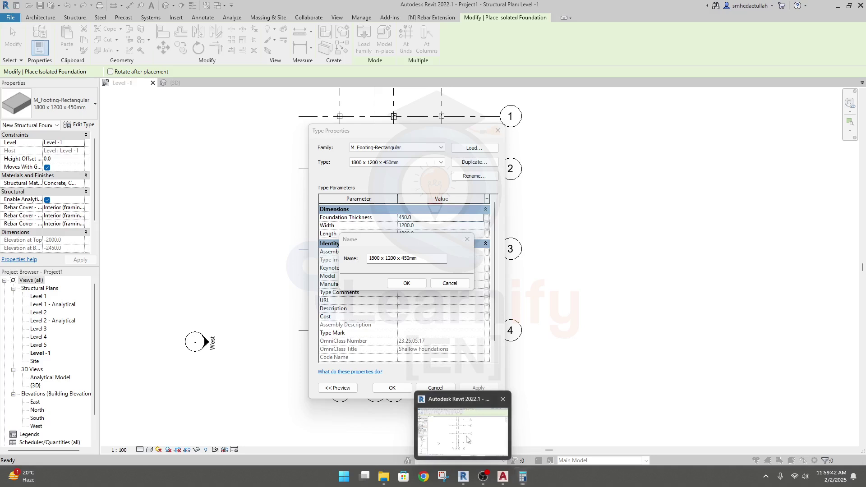
left_click_drag(380, 258, 367, 258)
right_click(372, 260)
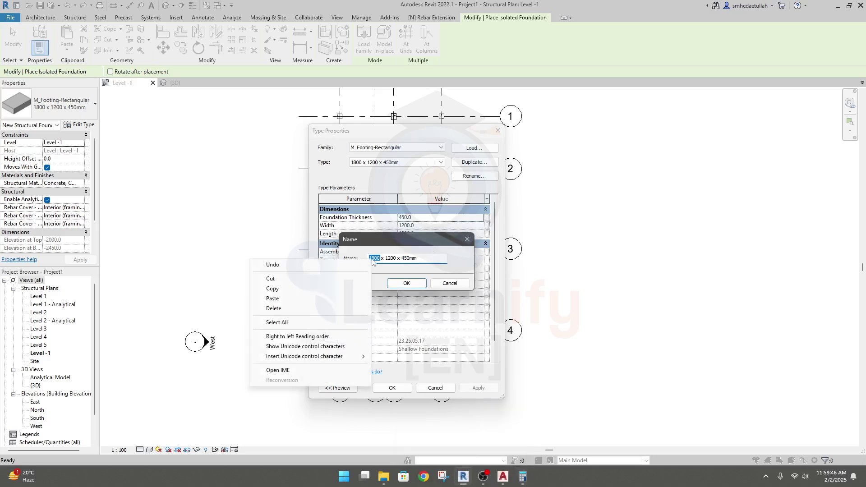
left_click(290, 300)
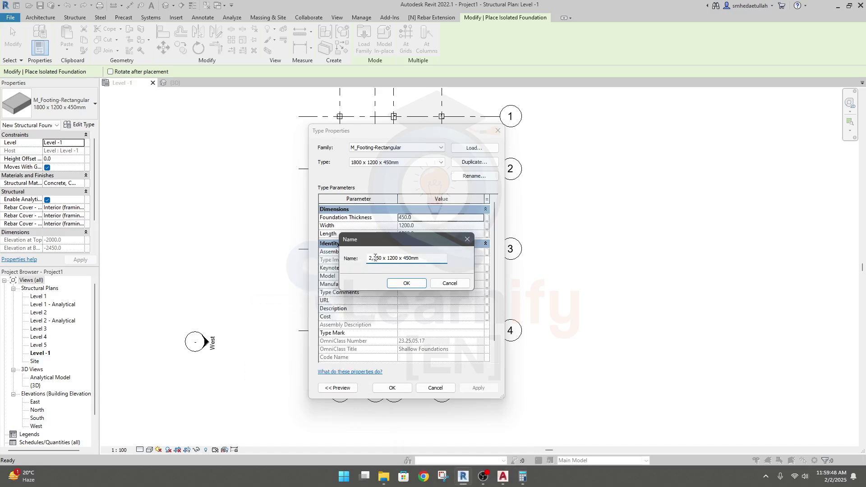
key("BackSpace")
left_click(425, 260)
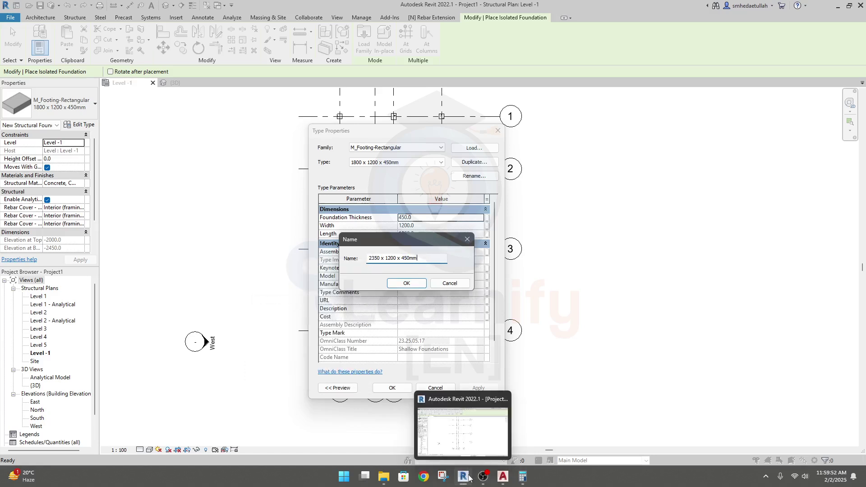
Step: Switch to AutoCAD for SF3's 6'-8" dimension and convert it in Calculator as 6 × 12 + 8, multiplied by 25
left_click(503, 476)
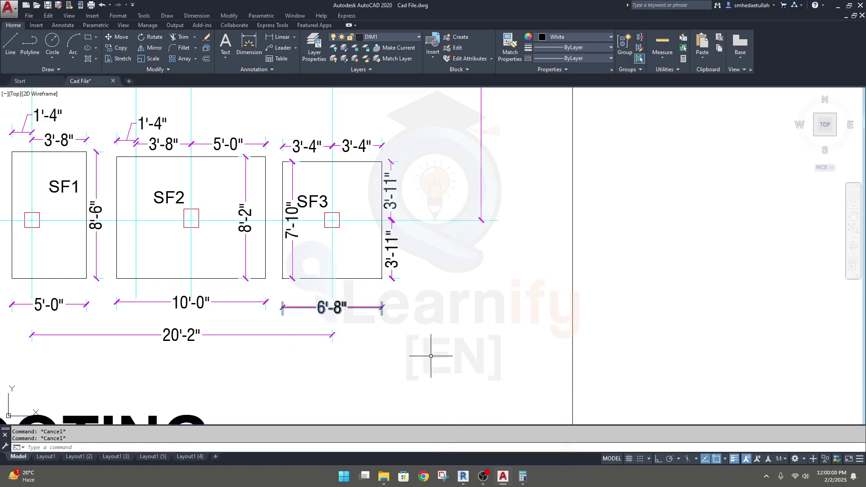
left_click(523, 422)
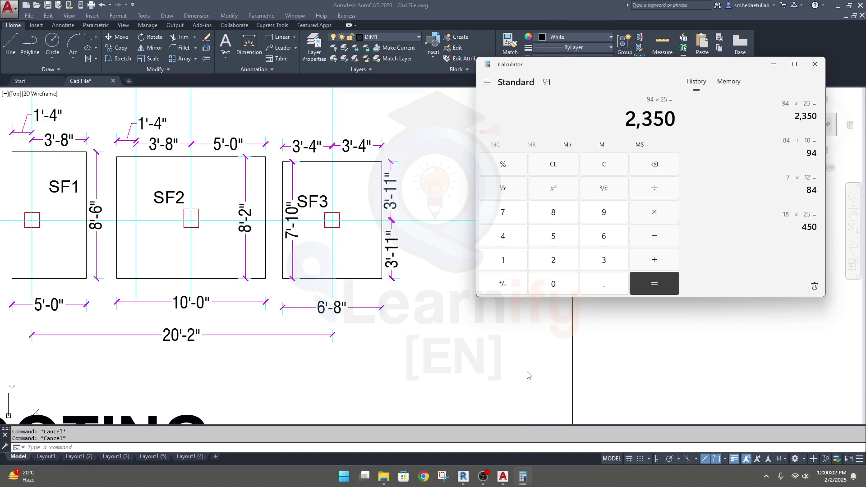
type("6 × ")
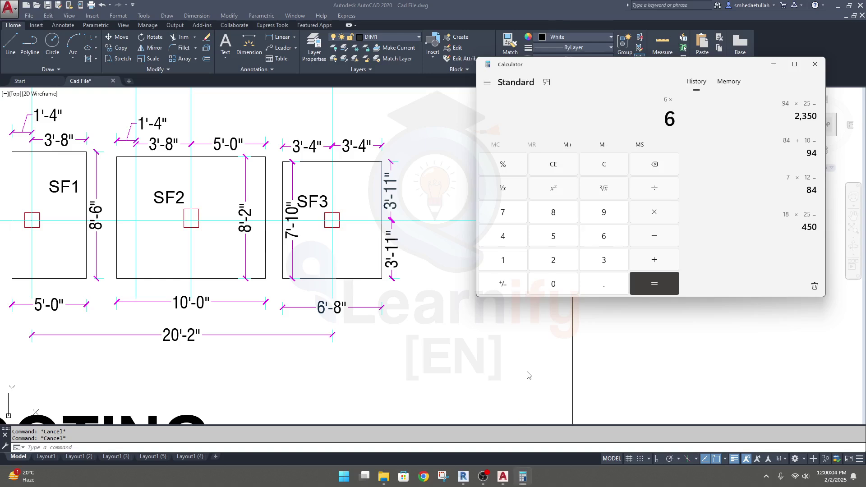
type("12")
key("Return")
type("+7")
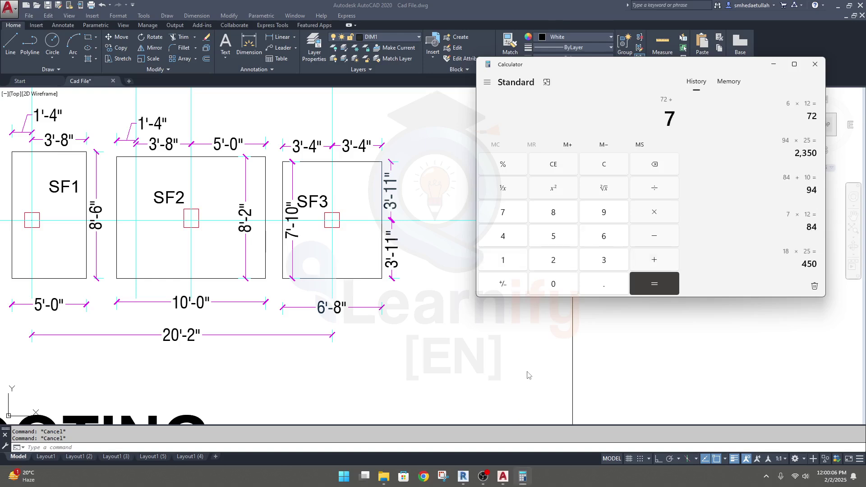
key("BackSpace")
type("8")
key("Return")
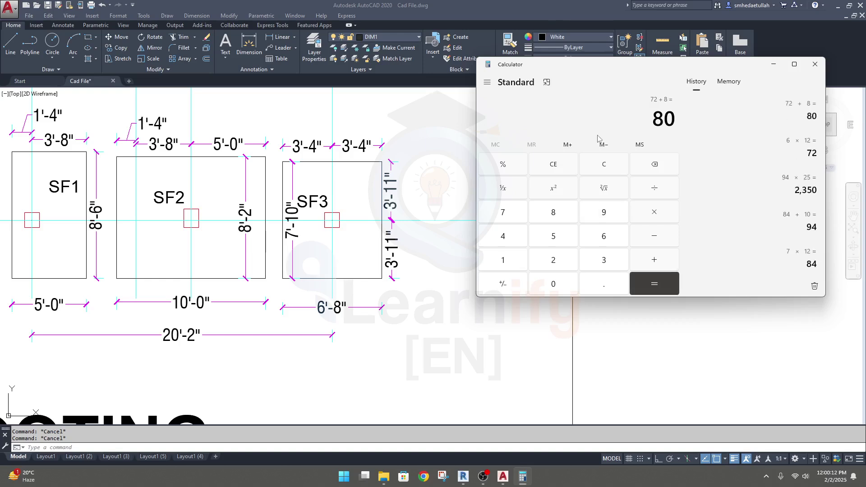
type("*25")
key("Return")
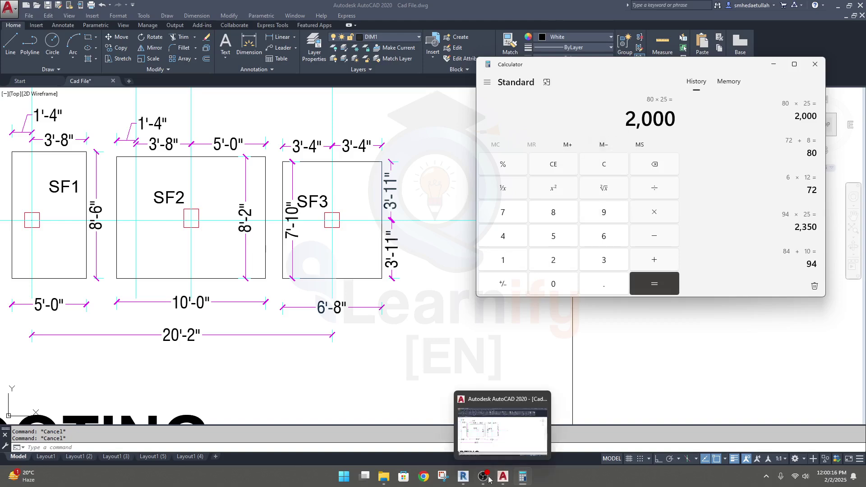
Step: Return to Revit, replace the second dimension in the new type's name with 2000, and create the type 2350 x 2000 x 450mm
left_click(463, 481)
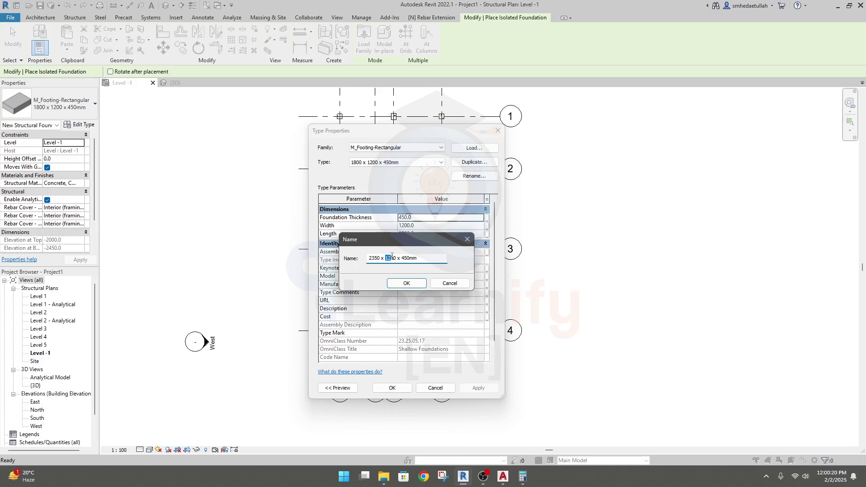
type("200")
left_click(412, 284)
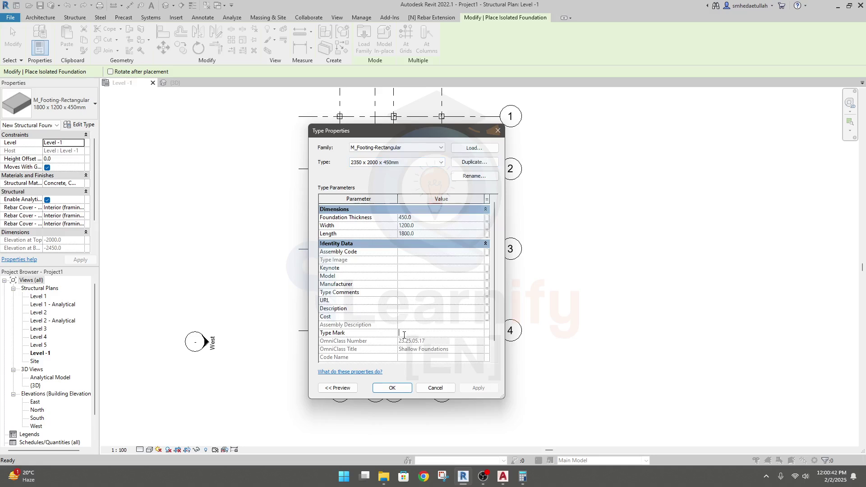
Step: Check the footing's label in AutoCAD, then return to Revit and set the new type's Type Mark to SF3
mouse_move(503, 476)
left_click(487, 435)
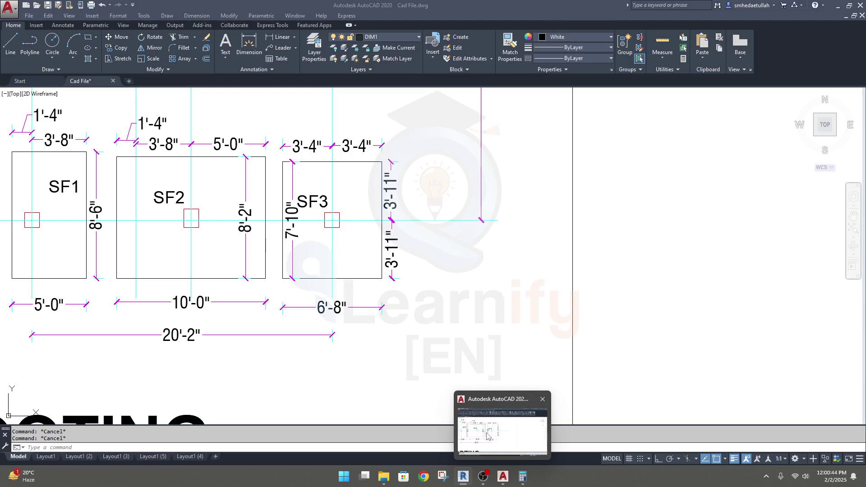
left_click(464, 477)
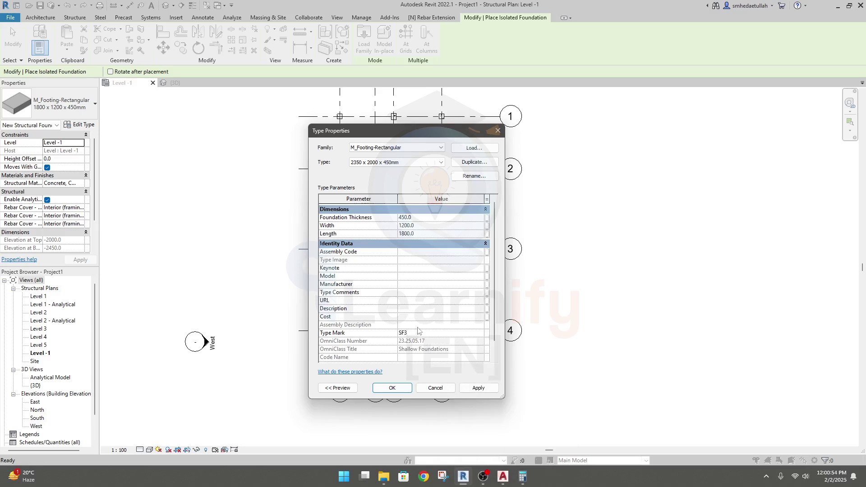
left_click(420, 316)
left_click(487, 316)
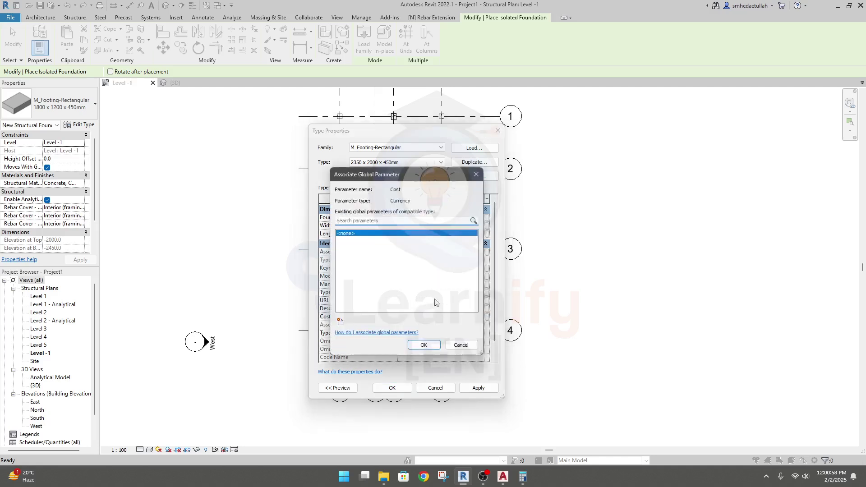
left_click(460, 345)
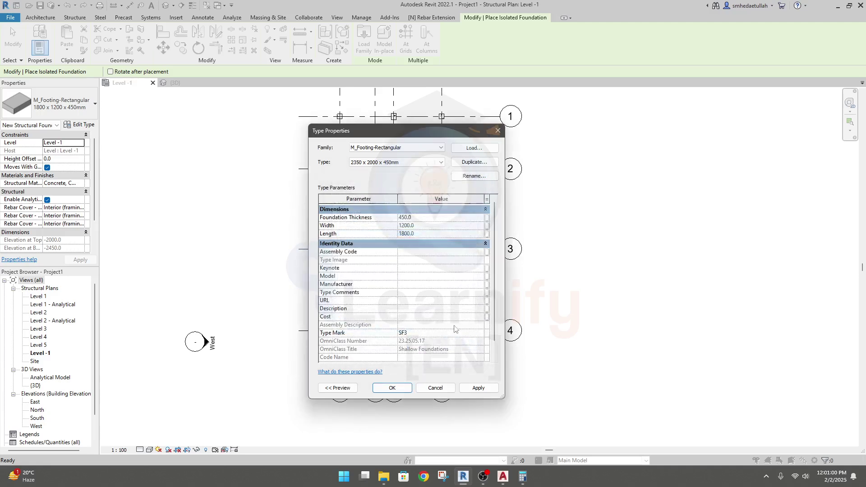
Step: Apply the SF3 footing's type properties and finish editing the type
left_click(403, 317)
left_click(478, 388)
left_click(392, 388)
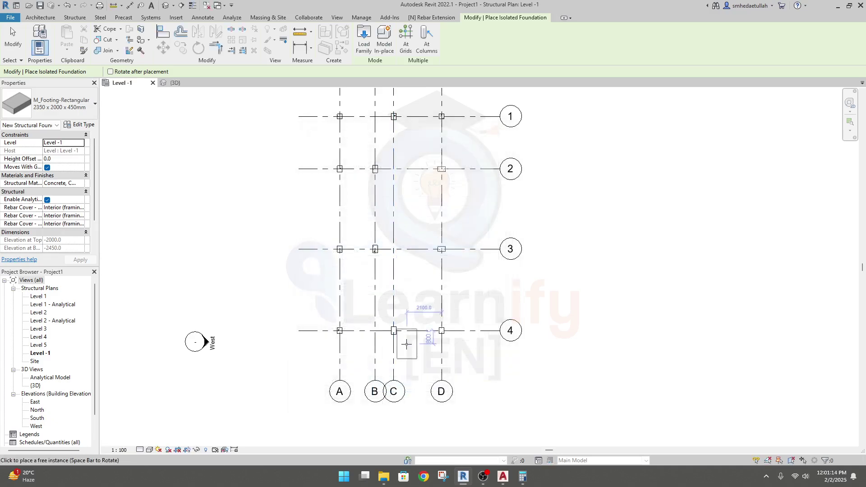
Step: Check SF3's position in AutoCAD, then place the 2350 x 2000 x 450mm footing in Revit at the column on grids D and 4
scroll(420, 341, "up", 3)
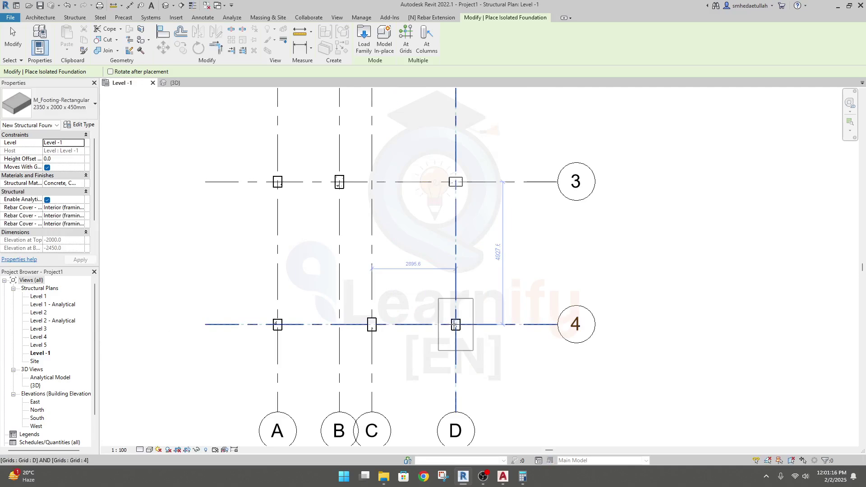
scroll(456, 324, "up", 2)
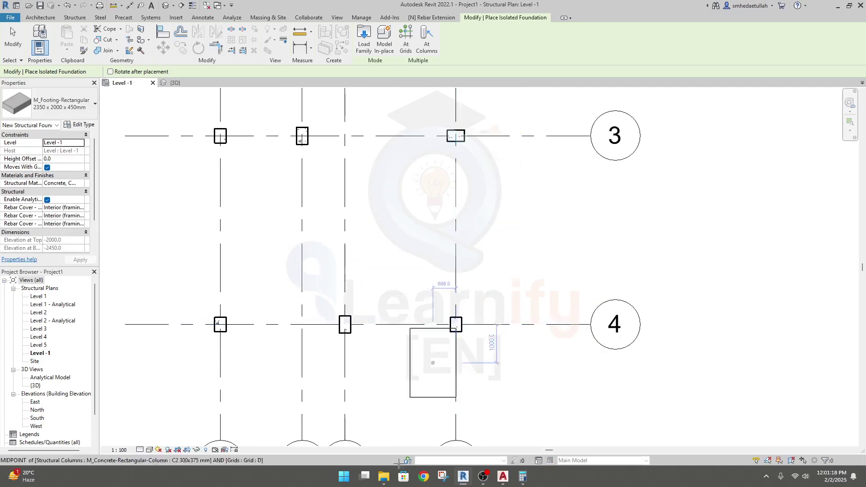
left_click(504, 477)
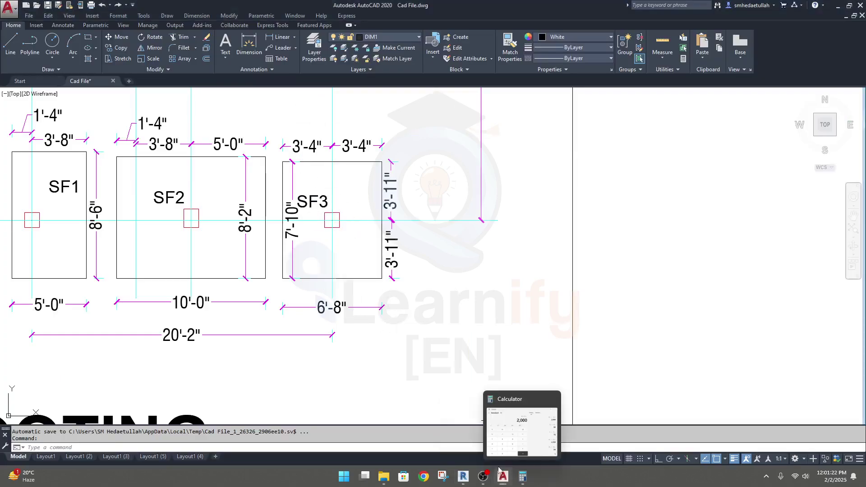
left_click(464, 477)
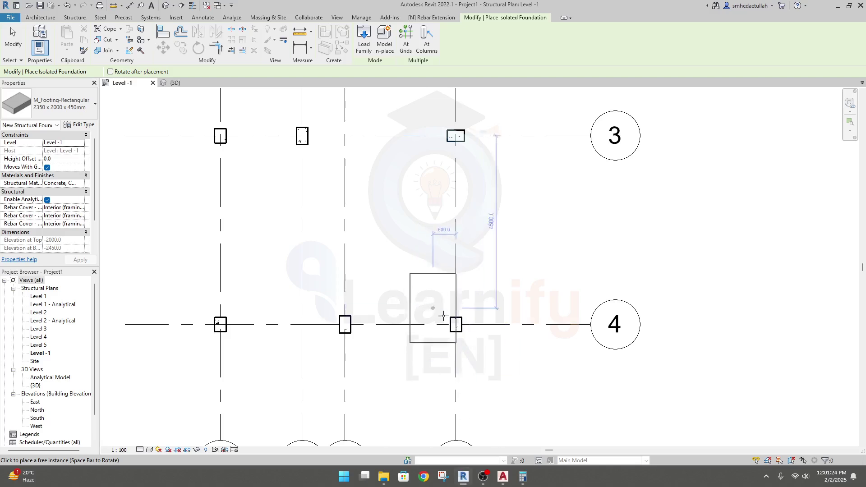
left_click(456, 323)
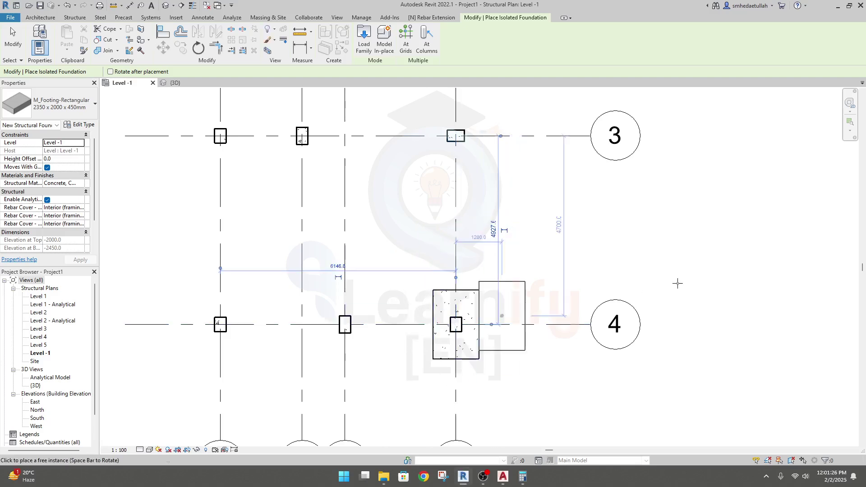
scroll(676, 300, "down", 1)
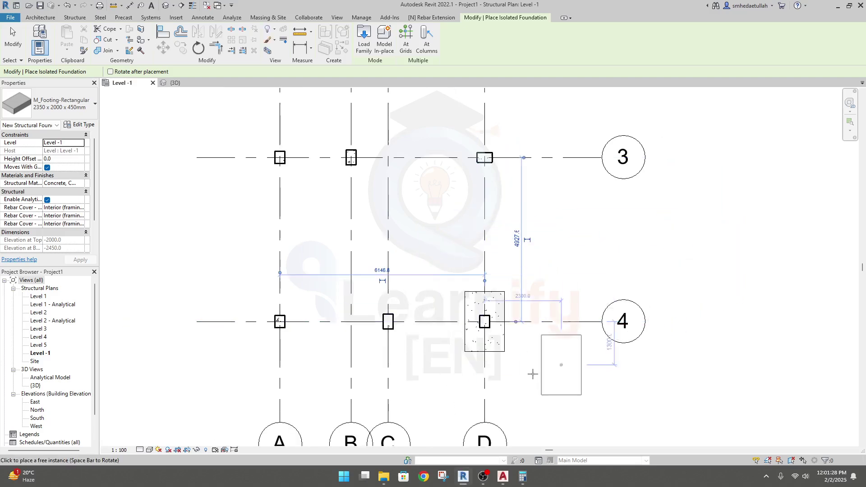
key("Escape")
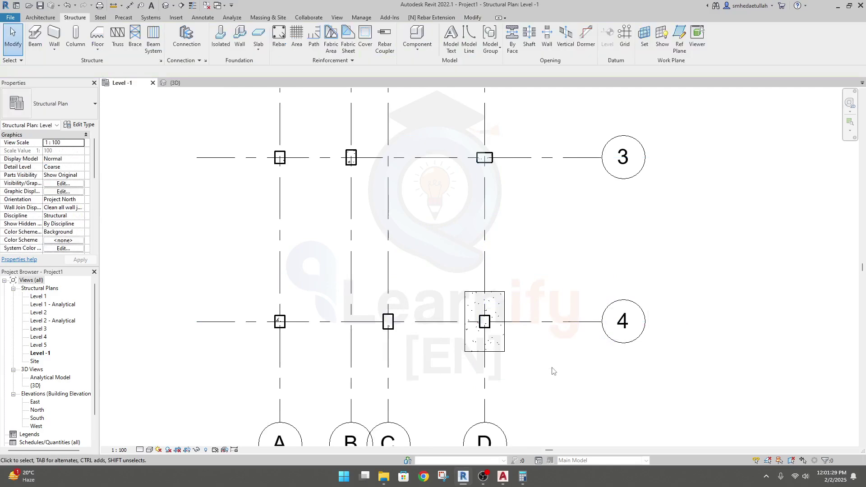
Step: Inspect the placed footing beneath its column in the 3D view, then return to the Level -1 plan
left_click(175, 83)
scroll(387, 389, "up", 5)
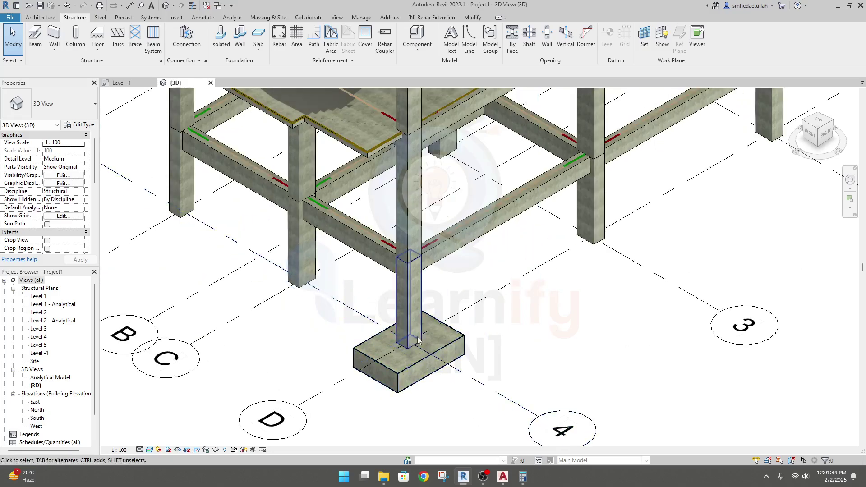
scroll(510, 374, "down", 3)
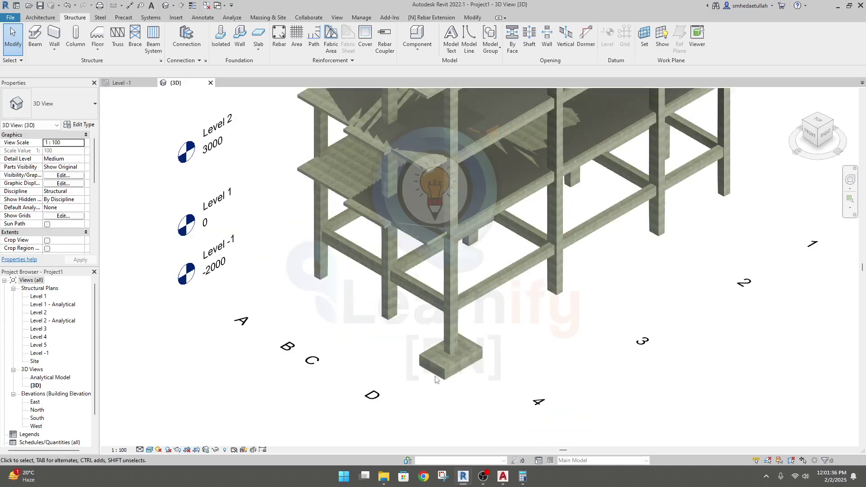
left_click(131, 86)
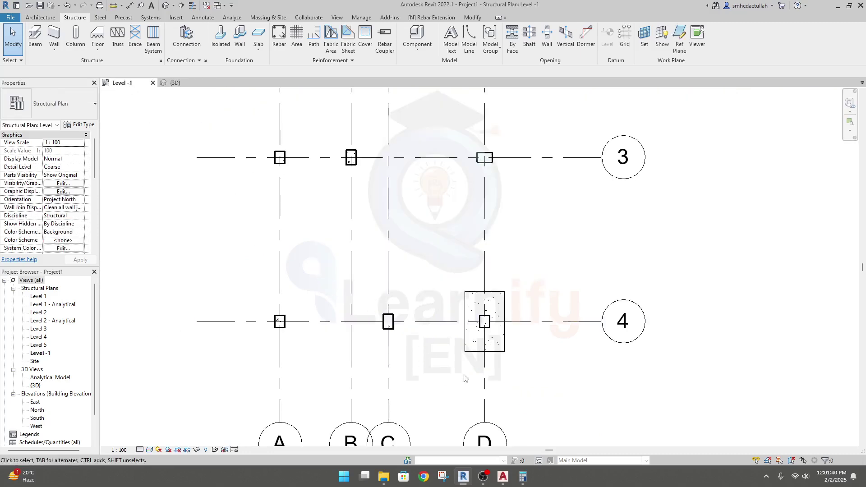
Step: Examine the placed footing's instance properties and the remaining columns along grid 4 on the Level -1 plan
left_click(506, 311)
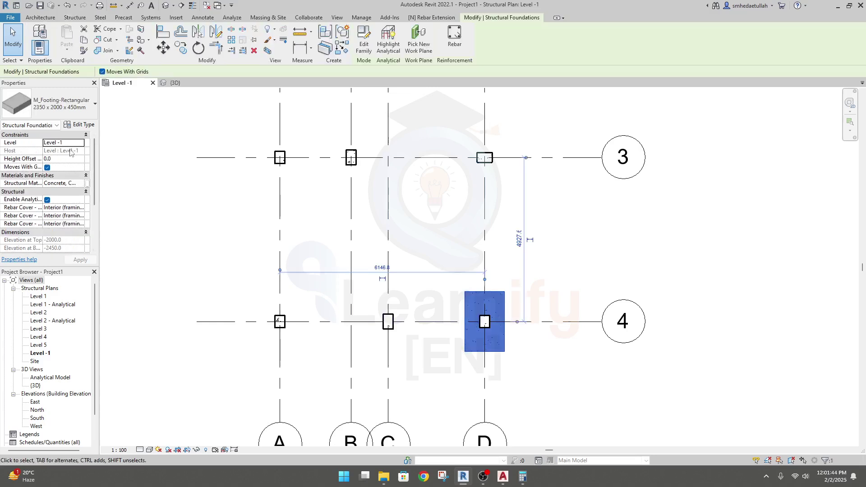
scroll(68, 163, "down", 3)
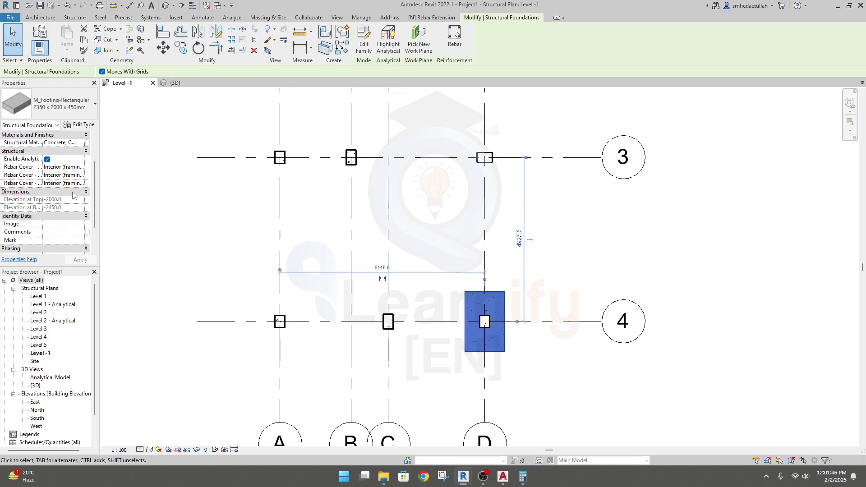
scroll(74, 196, "up", 3)
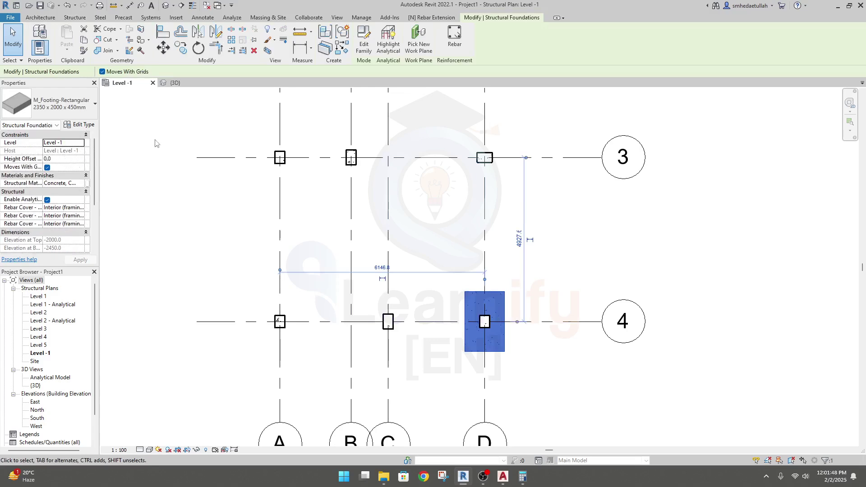
middle_click_drag(199, 250, 200, 244)
left_click(197, 244)
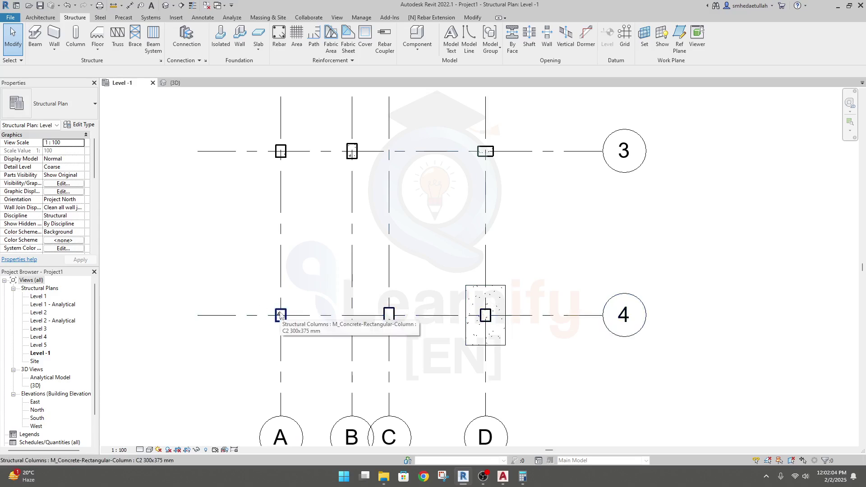
left_click(471, 303)
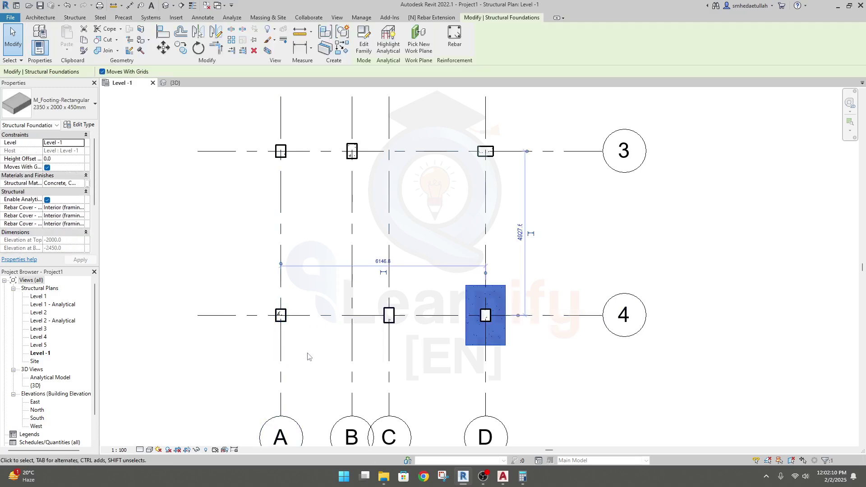
key("Escape")
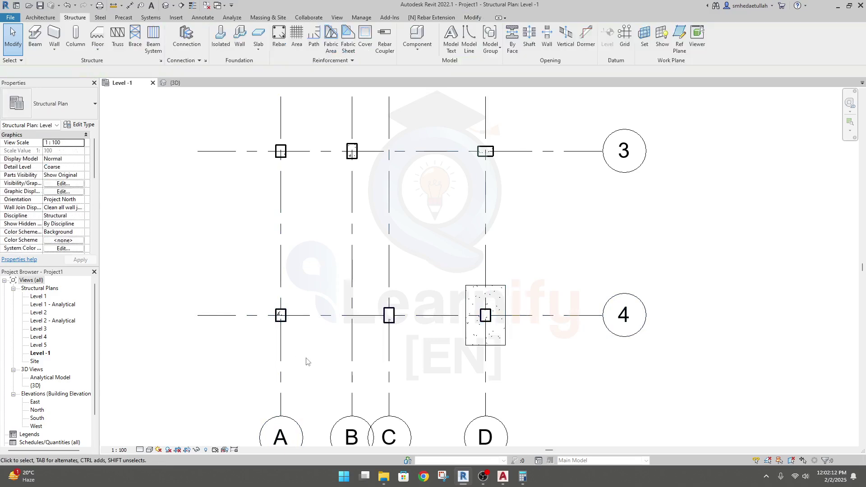
scroll(303, 350, "up", 2)
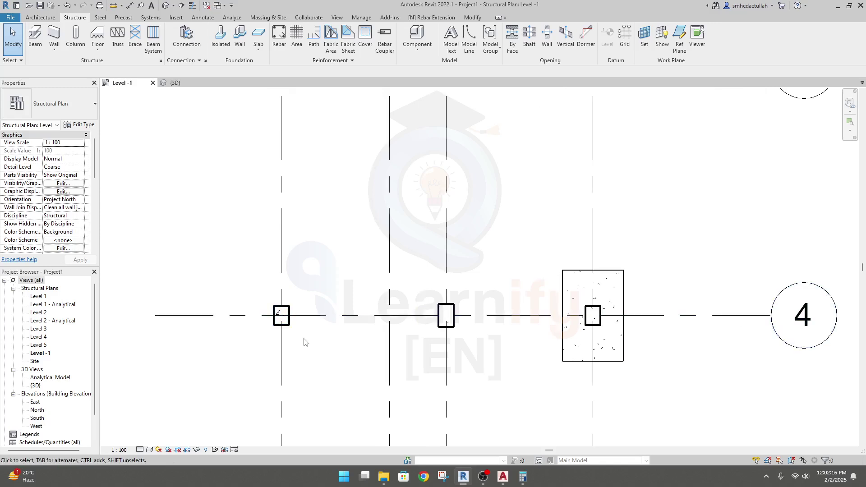
scroll(304, 342, "down", 1)
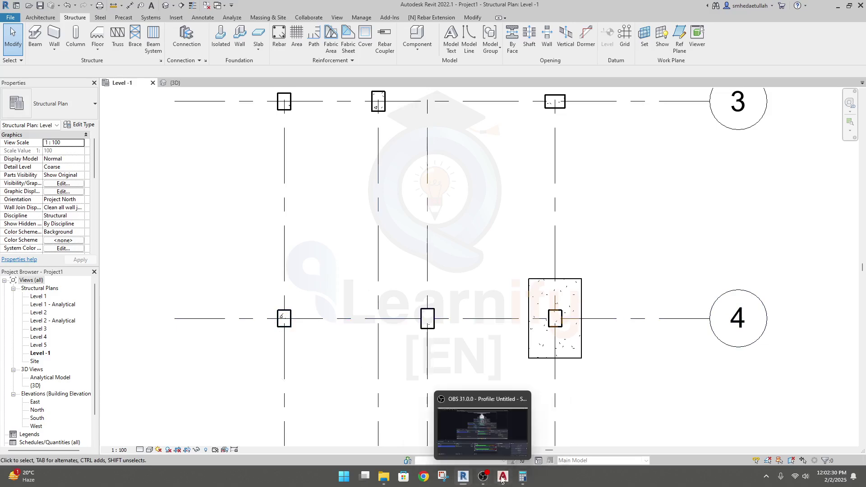
Step: Read SF1's 8'-6" side in the AutoCAD layout, then compute 8.5 × 12 × 25 in Calculator and select the result
mouse_move(503, 476)
left_click(502, 452)
middle_click_drag(402, 360, 611, 371)
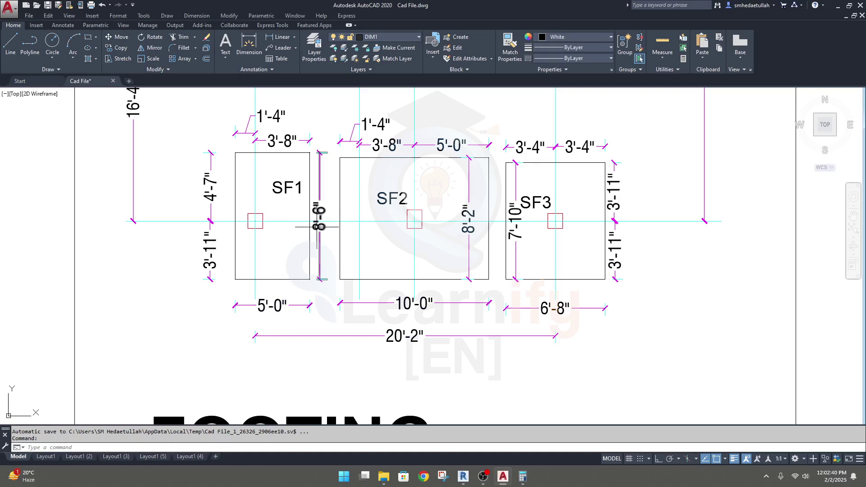
mouse_move(523, 482)
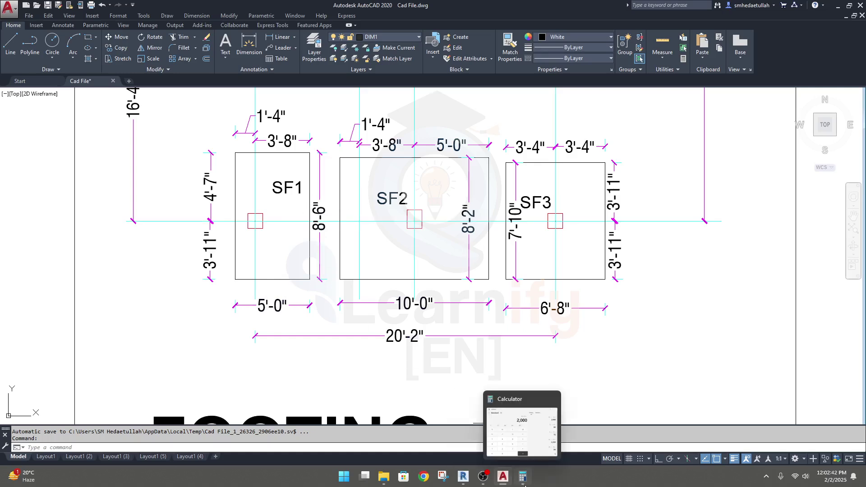
left_click(527, 418)
type("8")
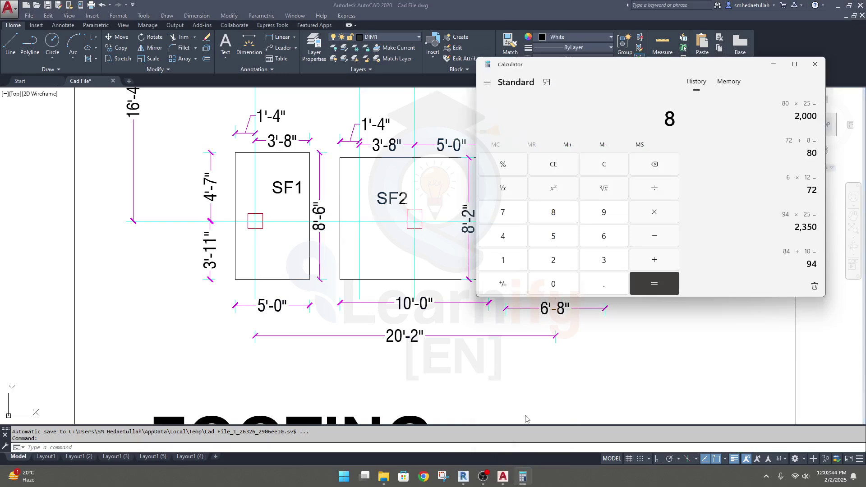
type(".5 × 12")
key("Return")
type("*")
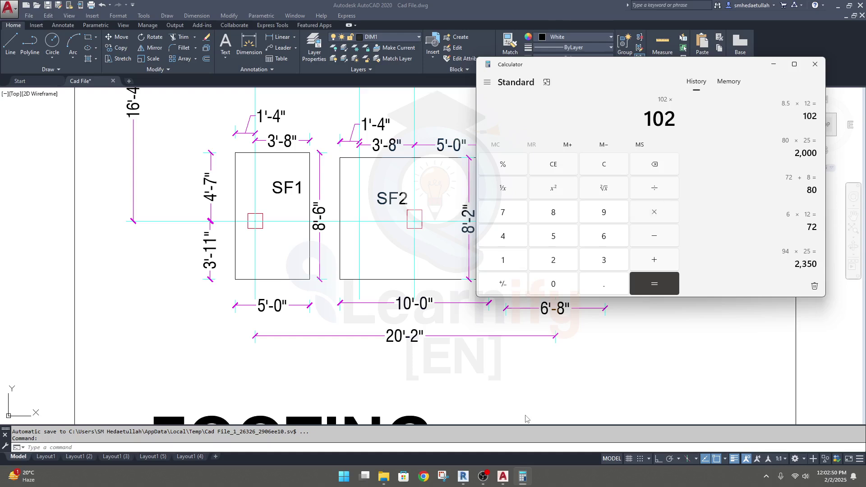
type("25")
key("Return")
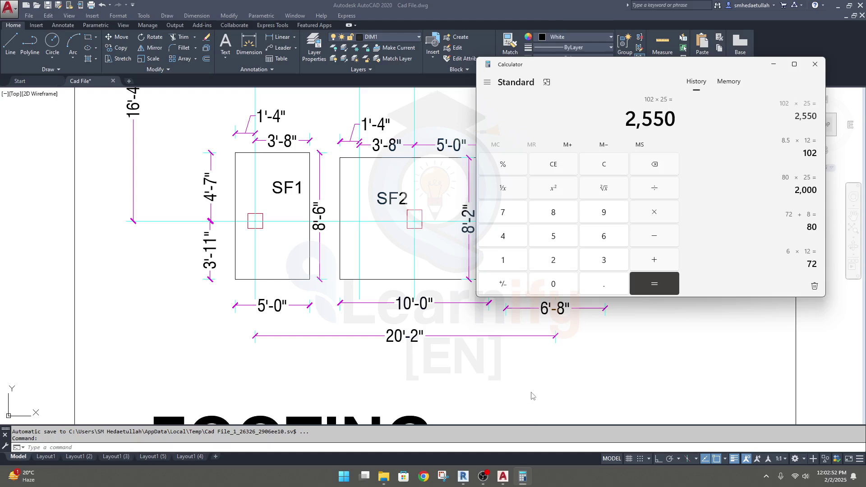
left_click_drag(629, 120, 674, 120)
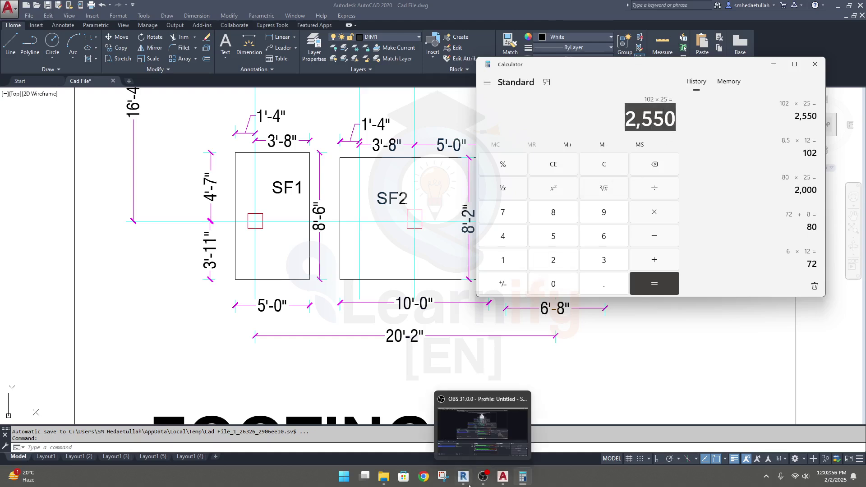
Step: Return to Revit and open the type properties of the 2350 x 2000 x 450mm isolated footing
left_click(463, 472)
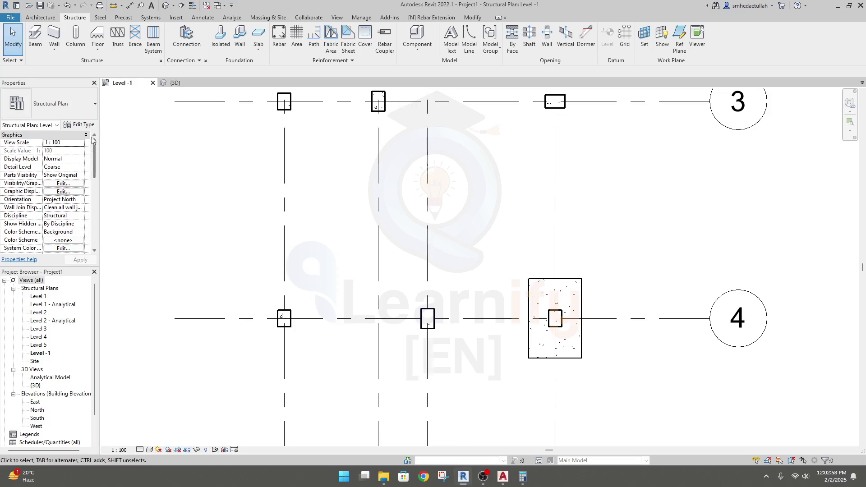
left_click(221, 37)
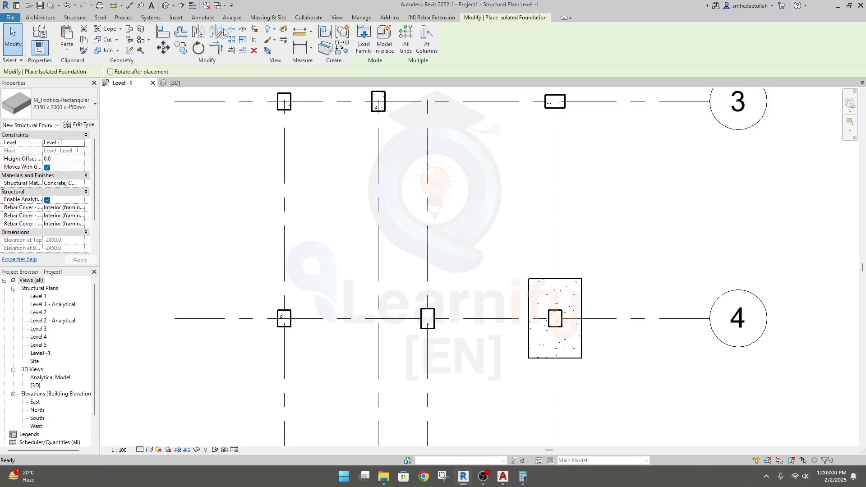
left_click(79, 125)
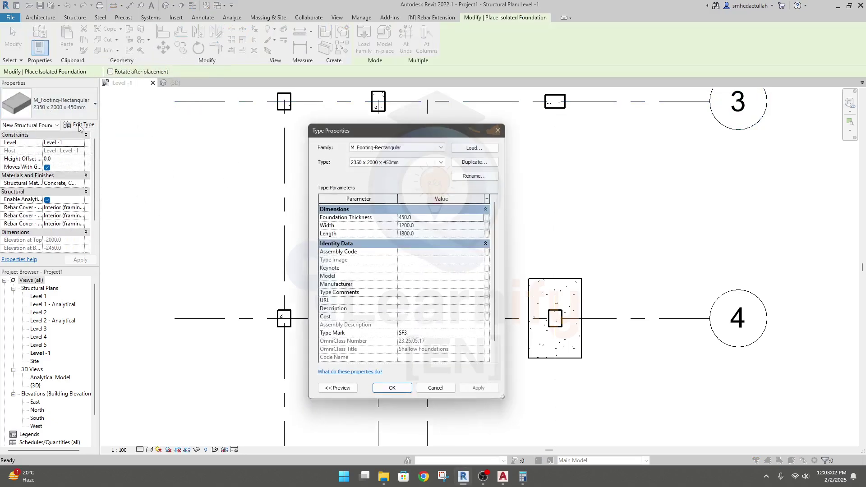
left_click(474, 163)
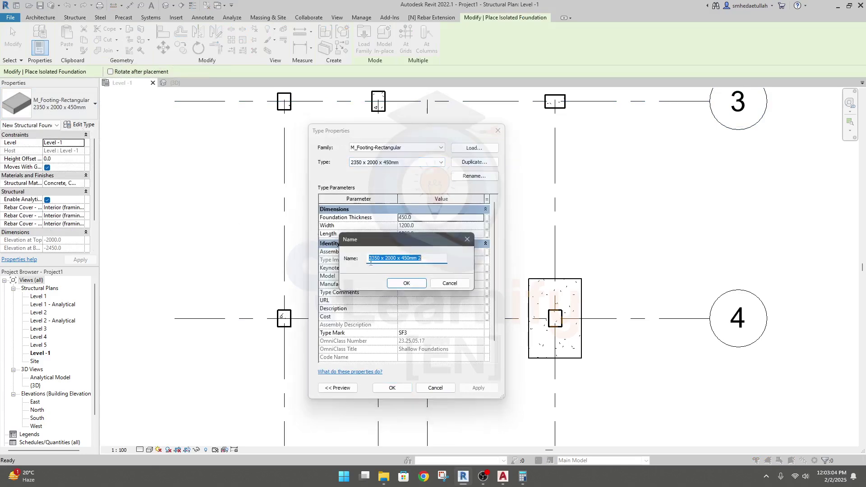
left_click(380, 258)
left_click_drag(369, 257, 375, 256)
type("2,550")
left_click_drag(398, 236, 372, 249)
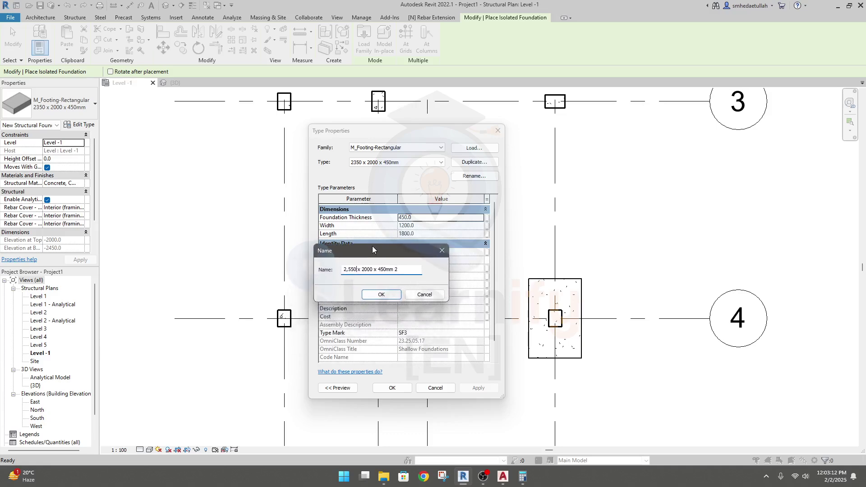
left_click(446, 252)
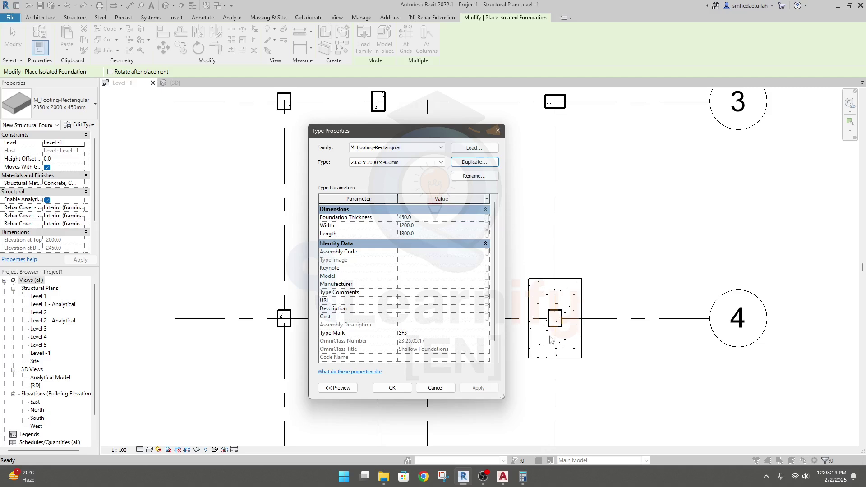
Step: Set the 2350 x 2000 x 450mm type's length to 2350 and width to 2000, apply it, and leave footing placement
left_click(424, 219)
left_click(413, 233)
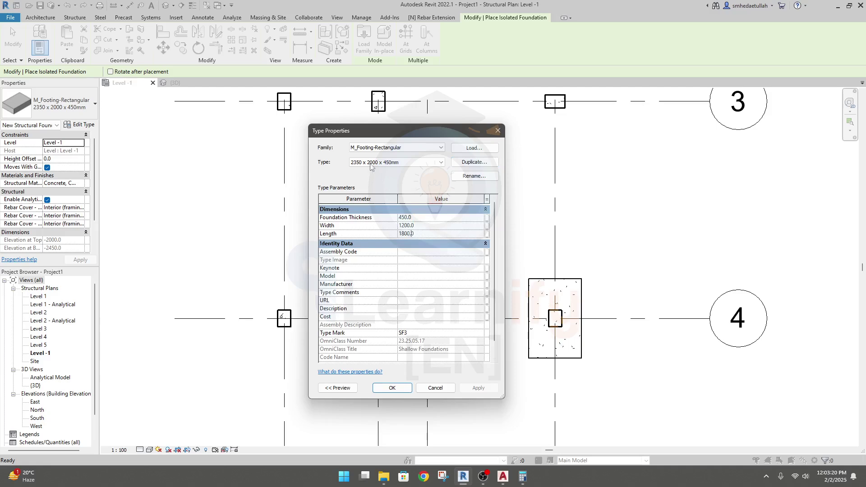
left_click(387, 235)
type("2350")
left_click(422, 225)
type("2")
left_click(473, 389)
left_click(392, 389)
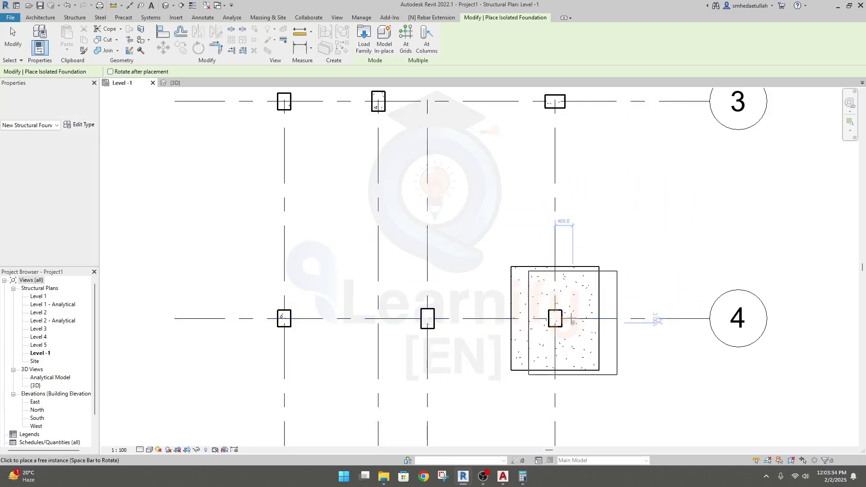
middle_click_drag(332, 276, 420, 290)
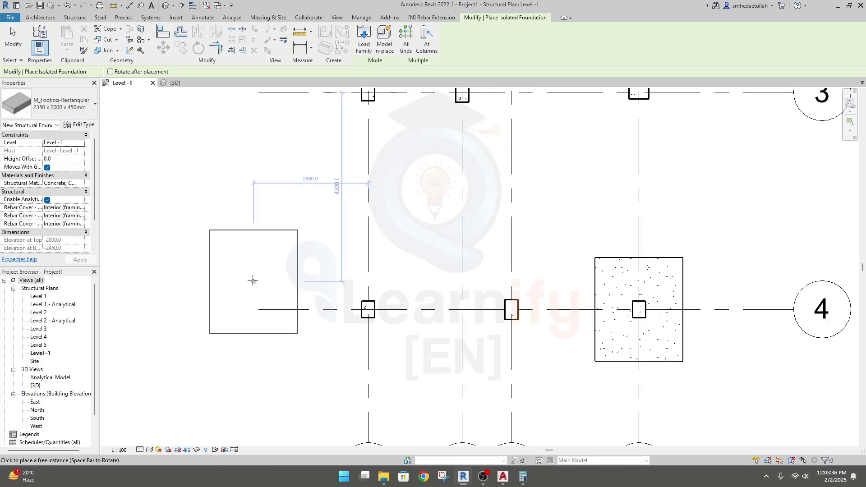
key("Escape")
key("Escape")
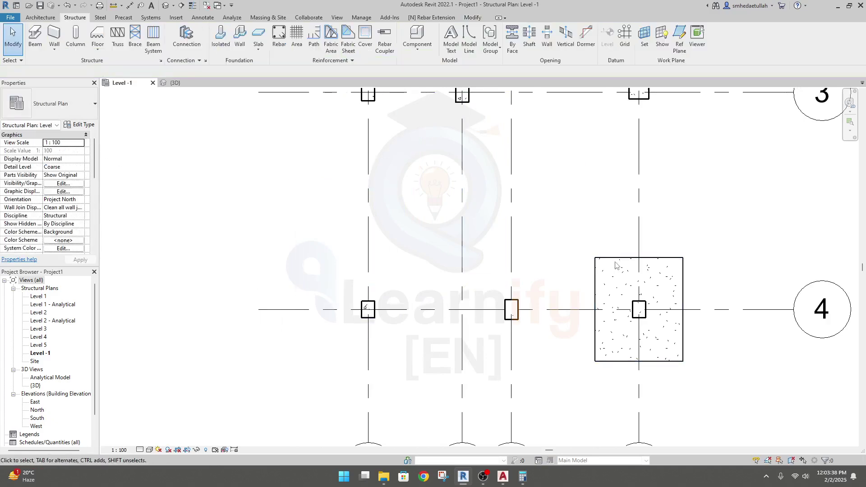
Step: Begin duplicating the type of the placed footing on grid 4, changing the first dimension in the new name to 2550
left_click(616, 261)
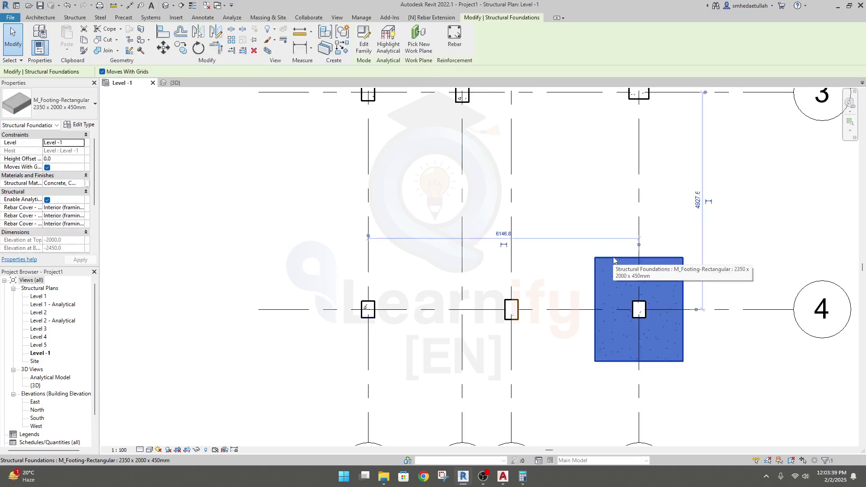
left_click(84, 125)
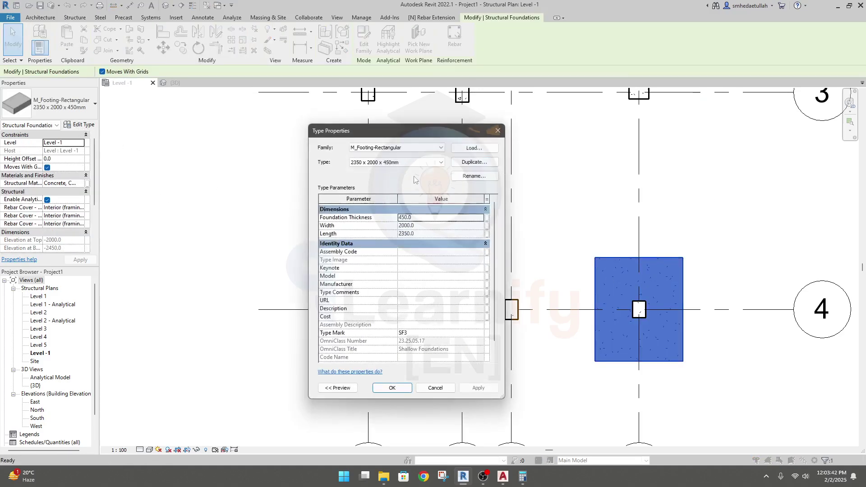
left_click(475, 162)
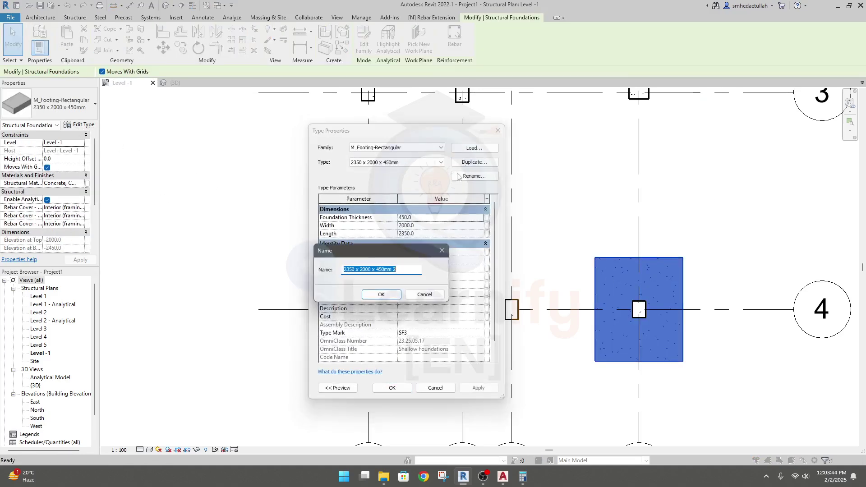
left_click(405, 267)
double_click(352, 269)
type("2,550")
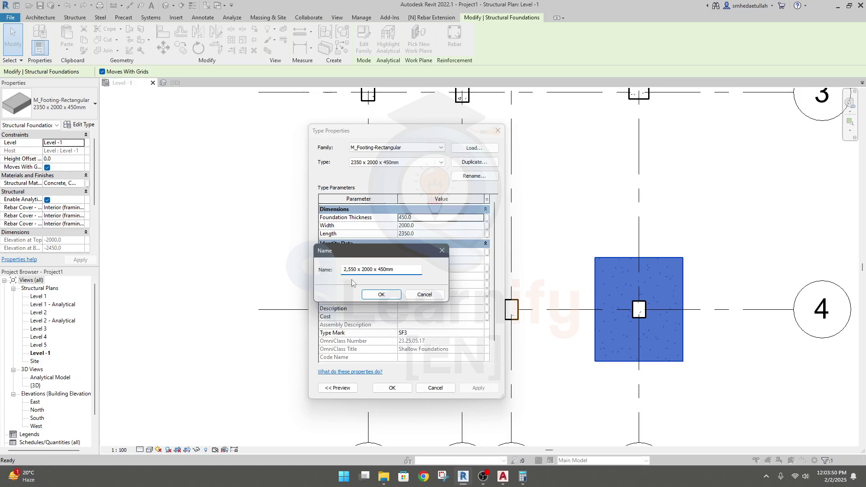
key("Left")
key("Left")
key("Left")
key("BackSpace")
Step: Check SF1's 5'-0" side in AutoCAD and compute 5 × 12 × 25 in Calculator
mouse_move(462, 483)
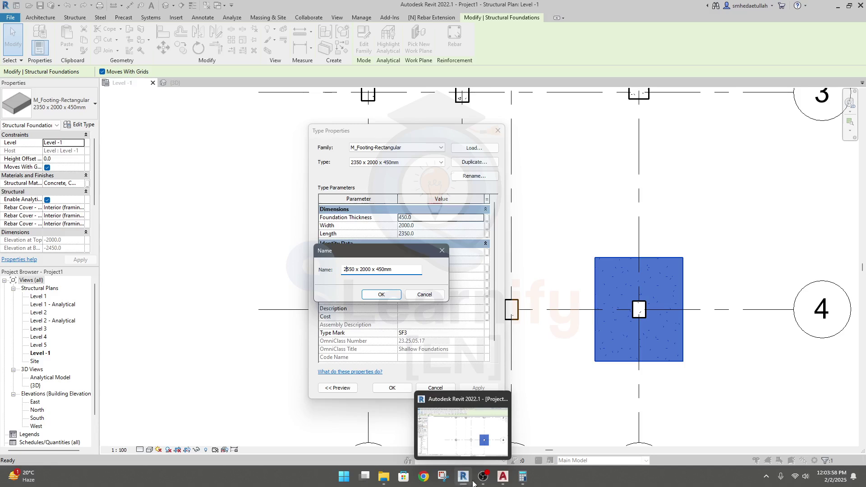
left_click(502, 477)
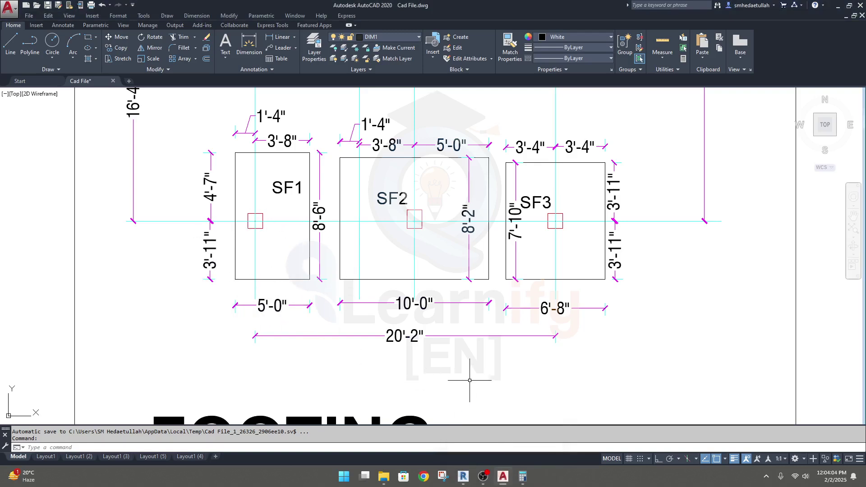
mouse_move(522, 477)
left_click(508, 431)
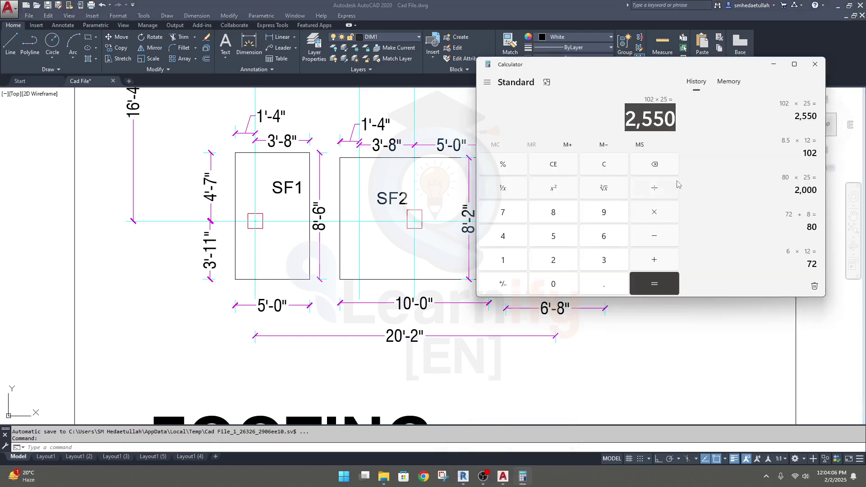
type("5*12=*25")
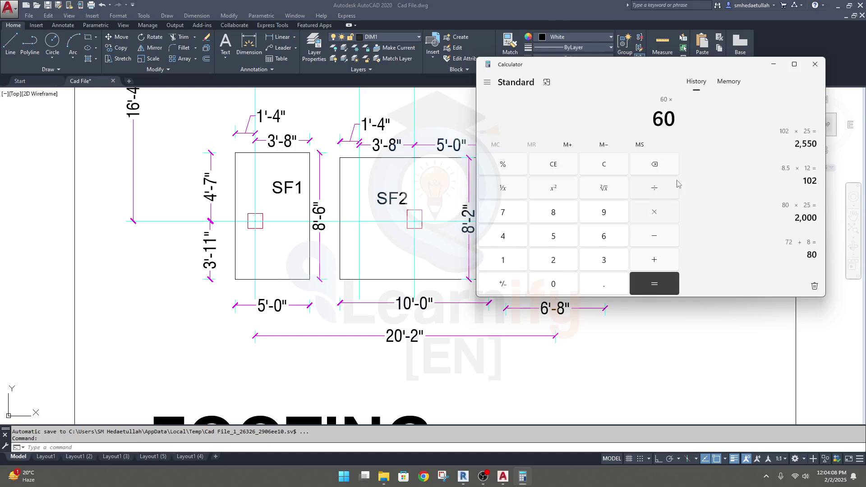
key("Return")
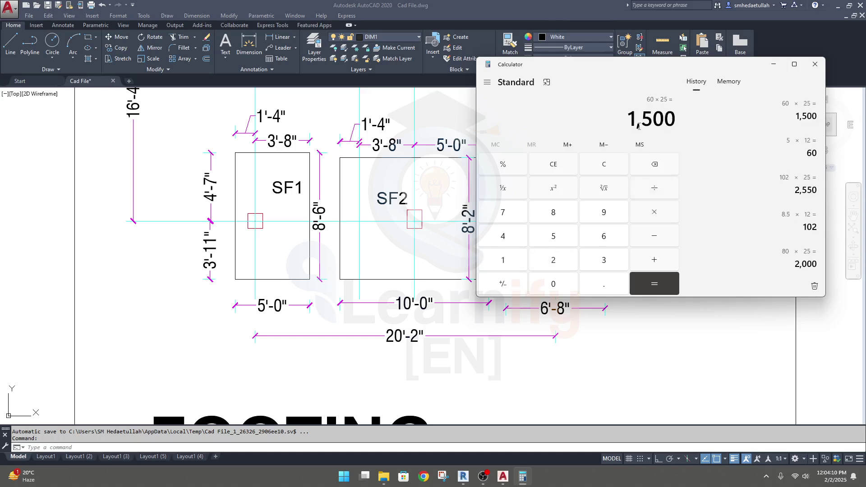
Step: Return to Revit and complete the duplicated footing type's name as 2550 x 1500 x 400mm
mouse_move(497, 476)
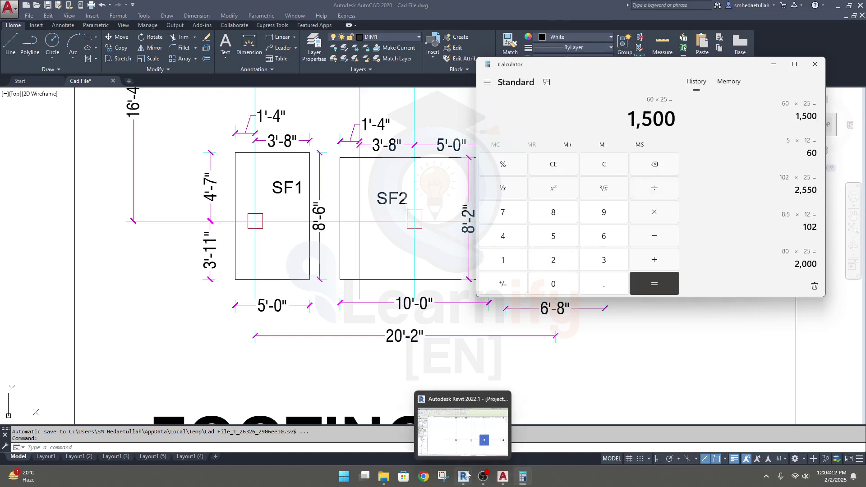
left_click(465, 429)
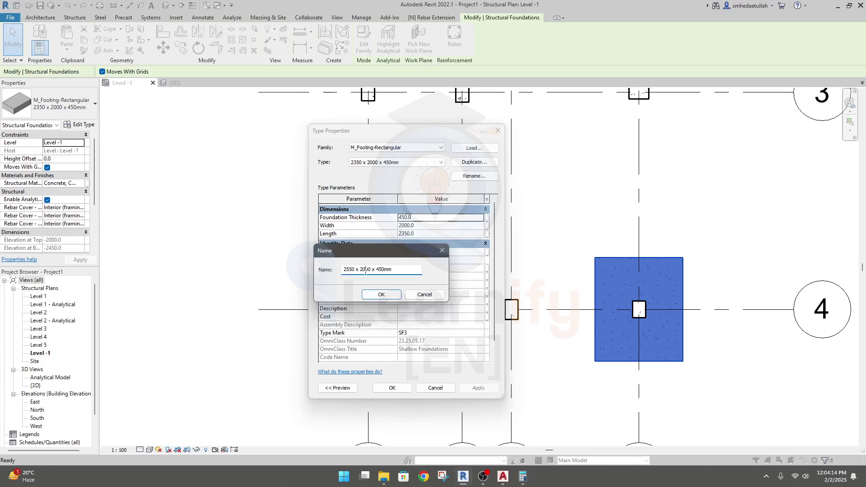
type("15")
type("4")
left_click(382, 294)
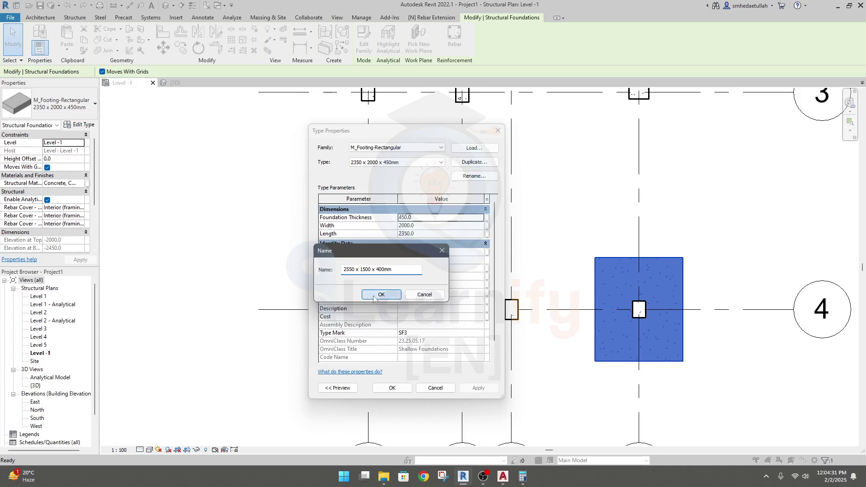
Step: Set the new footing type's length to 2550 and width to 1500
left_click(415, 234)
left_click_drag(415, 233, 379, 237)
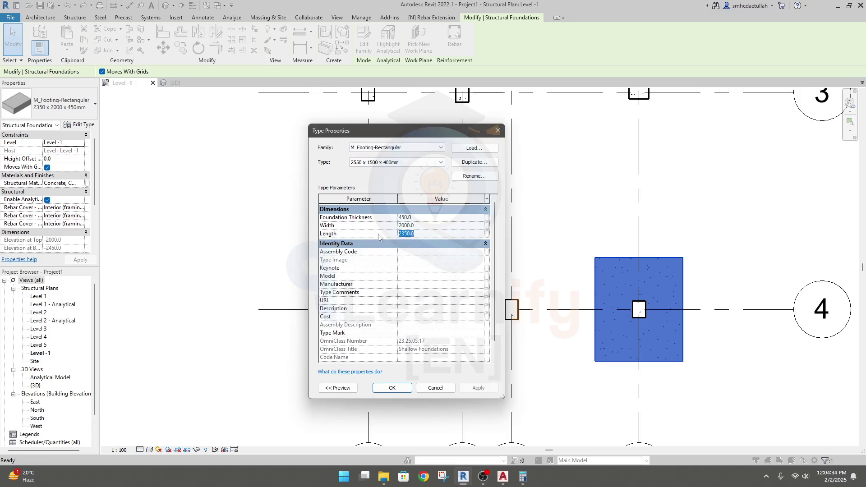
type("25")
left_click(415, 225)
left_click_drag(415, 226, 349, 222)
type("1500")
Step: Set the new type's foundation thickness to 400, apply the type properties, and deselect the footing
left_click(425, 210)
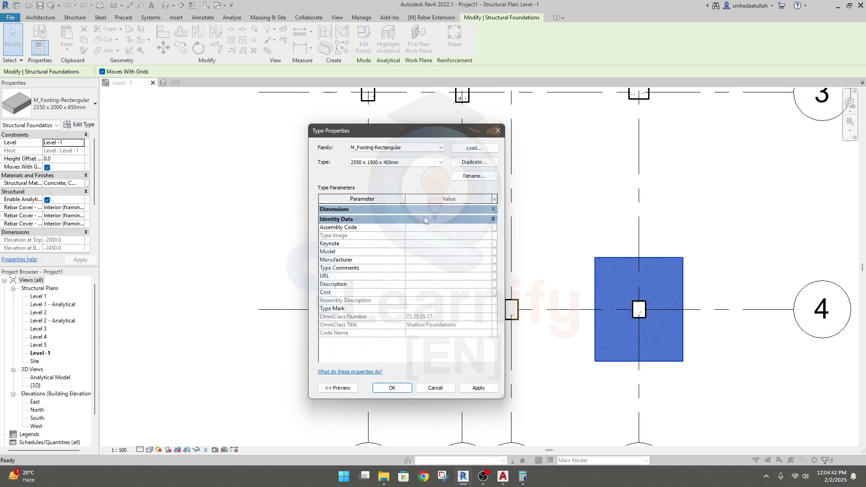
left_click(494, 209)
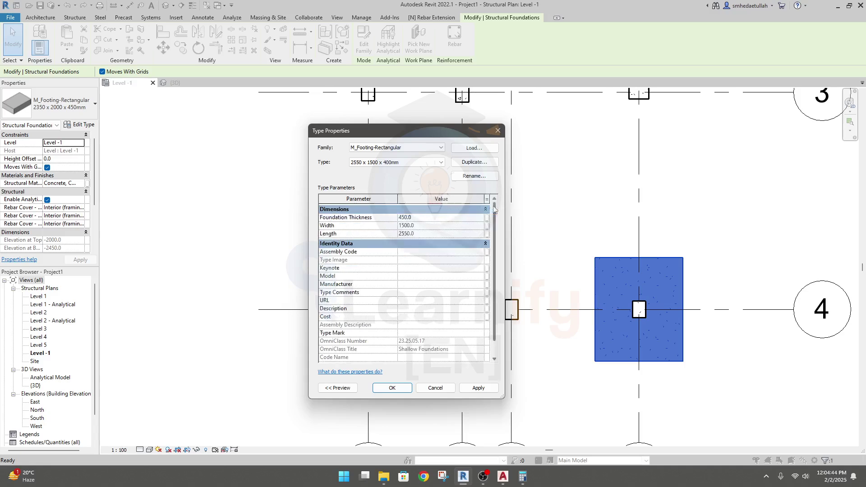
left_click(433, 217)
type("4")
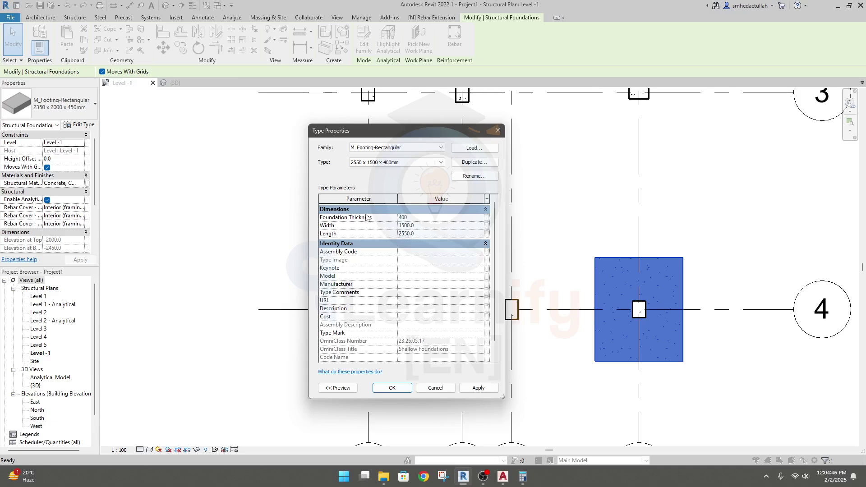
type("00")
left_click(478, 388)
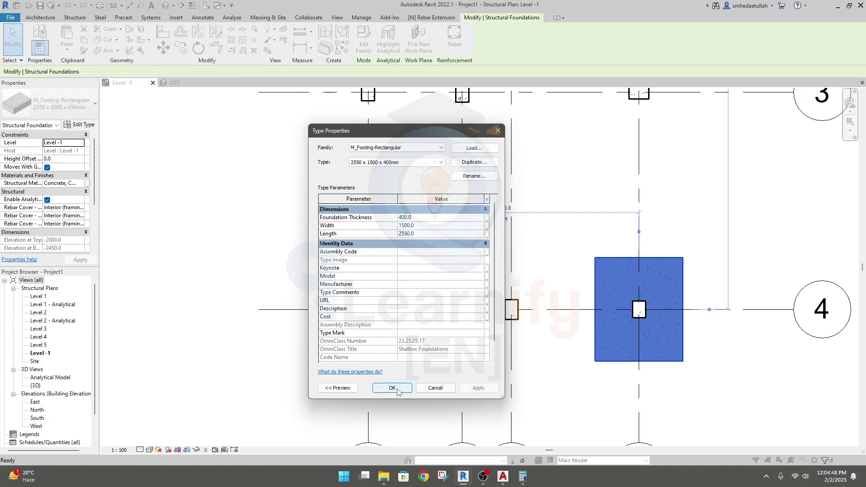
left_click(392, 388)
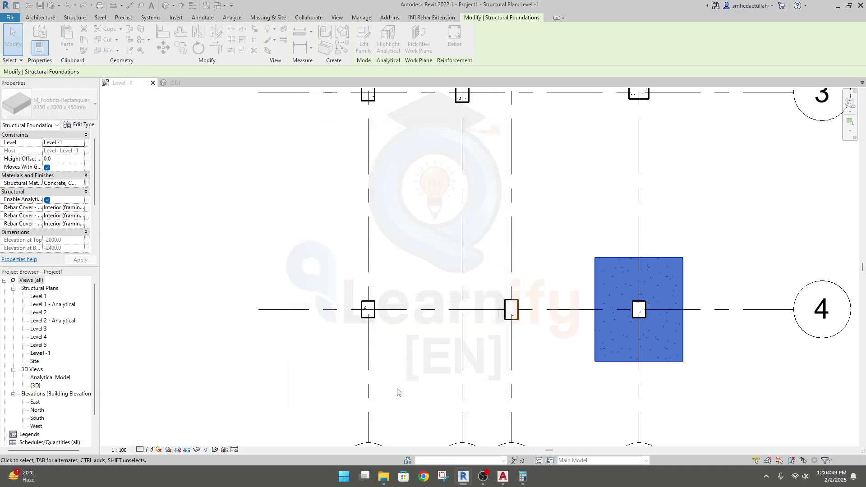
left_click(586, 287)
middle_click_drag(241, 229, 245, 231)
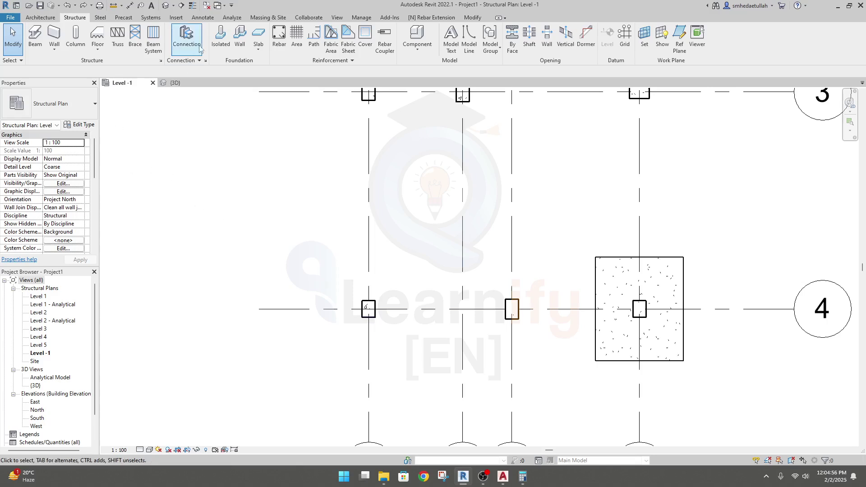
Step: Start placing an isolated foundation using the 2550 x 1500 x 400mm rectangular footing type
left_click(220, 38)
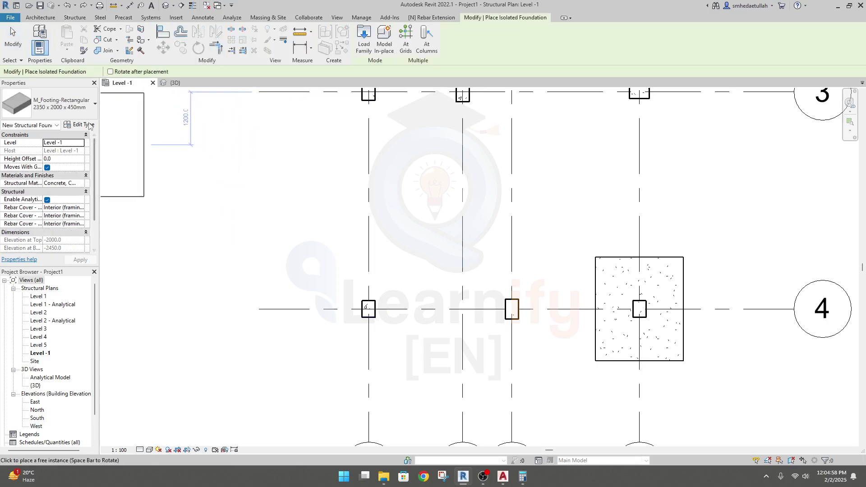
left_click(93, 106)
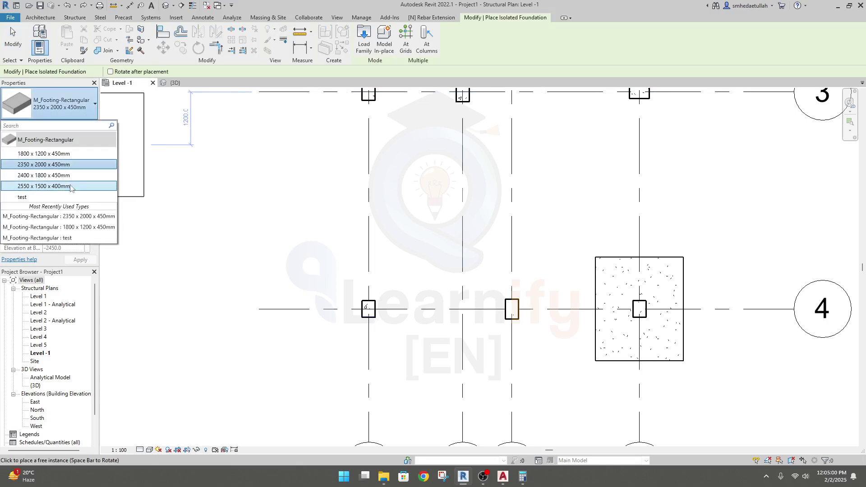
left_click(64, 187)
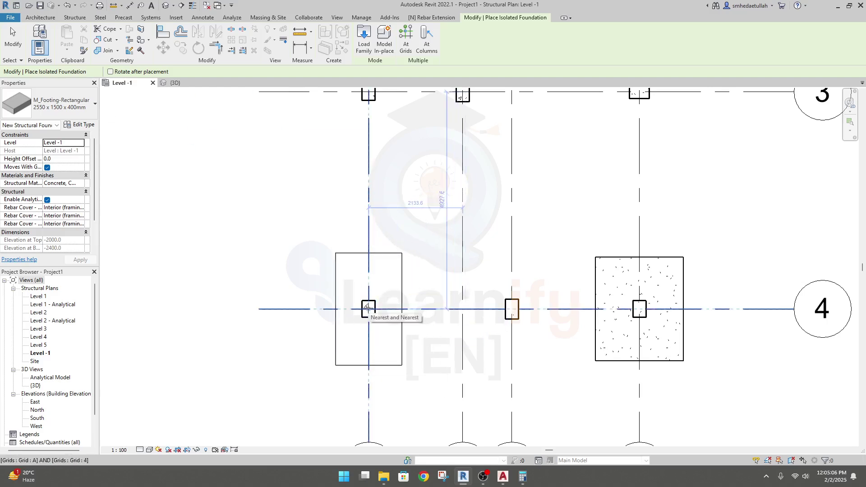
key("space")
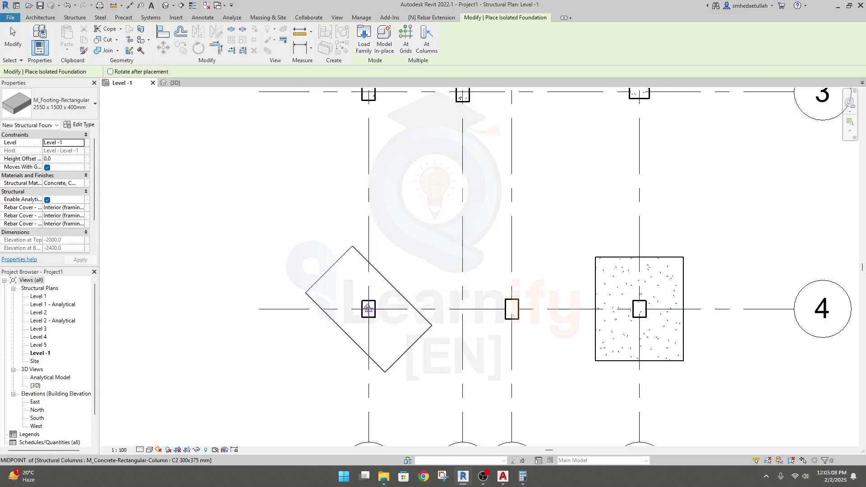
key("space")
key("space")
key("space")
key("space")
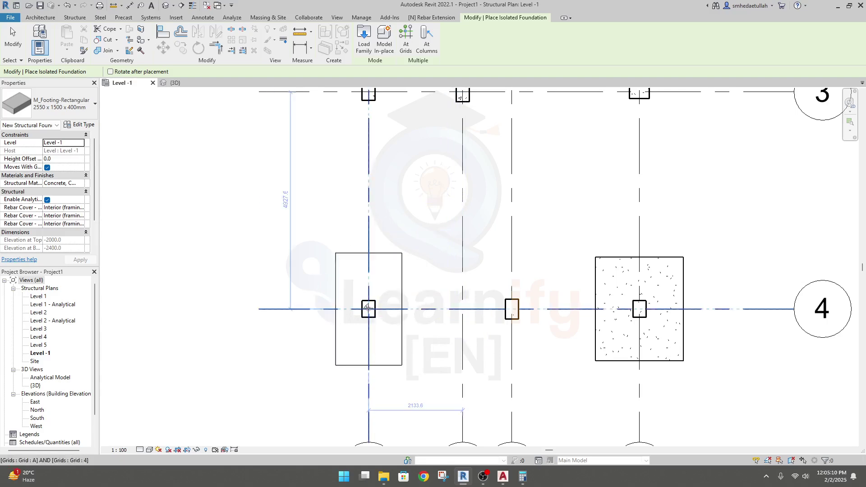
key("space")
key("space")
key("space")
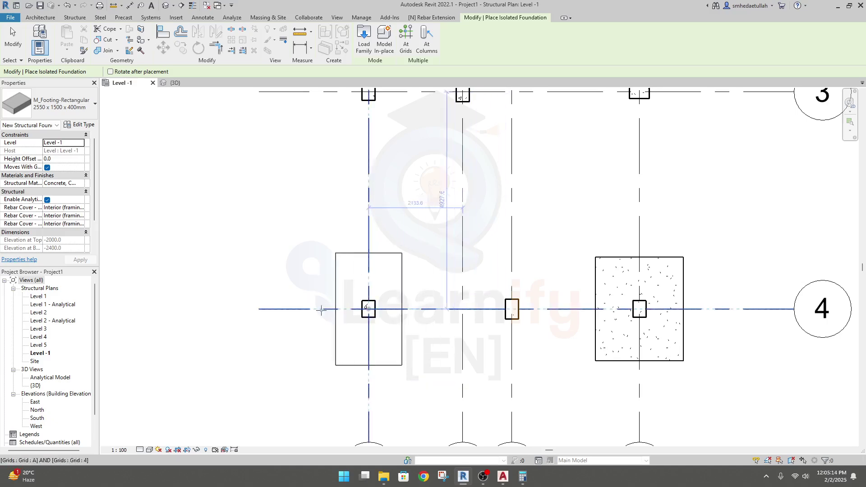
middle_click_drag(275, 319, 284, 321)
key("Escape")
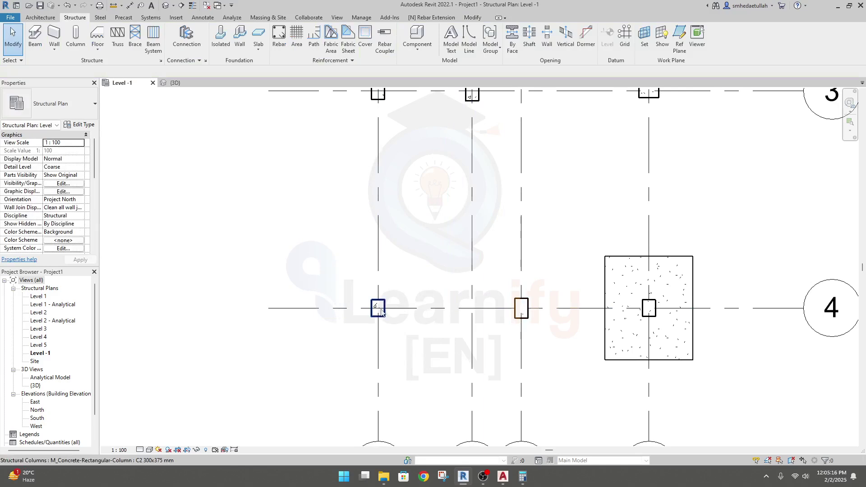
Step: Place the 2550 x 1500 x 400mm isolated footing under the column at grids A and 4, then end placement
left_click(220, 36)
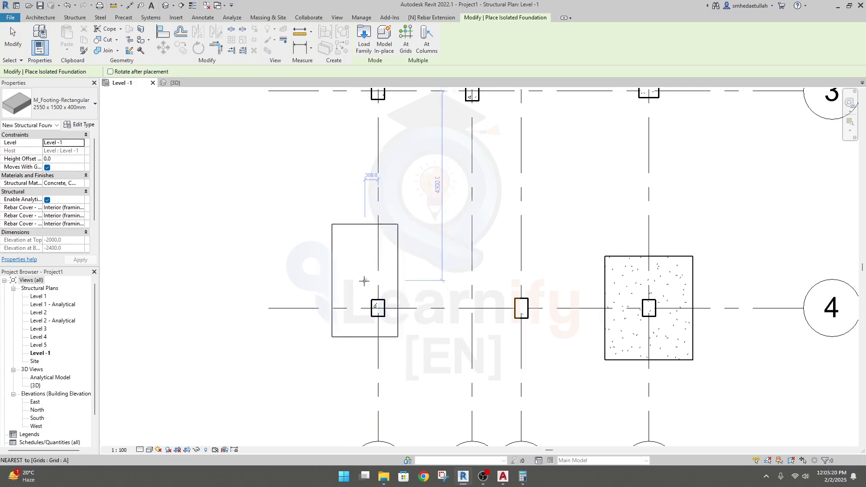
left_click(377, 307)
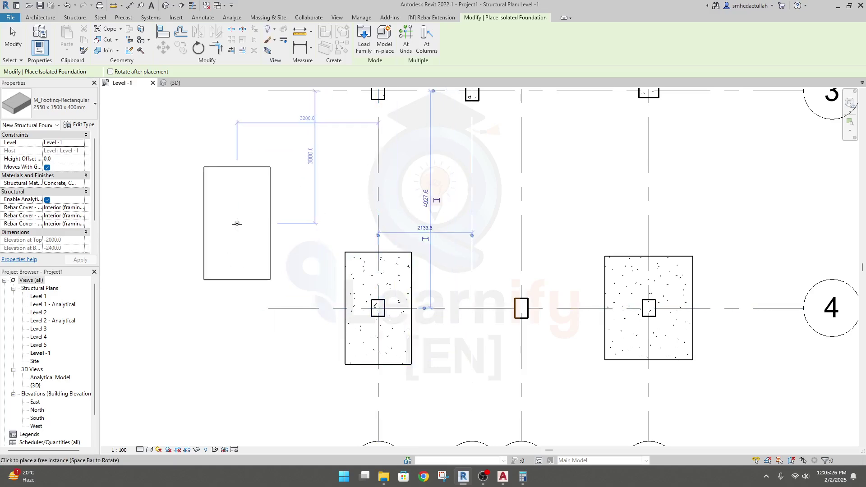
key("Escape")
key("Escape")
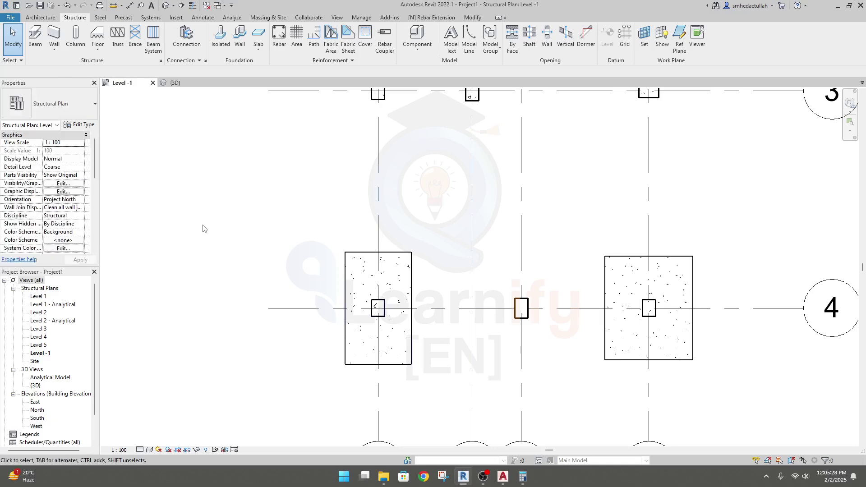
Step: Inspect the new footing under the grid A-4 column in the 3D view and return to the Level -1 plan
left_click(174, 84)
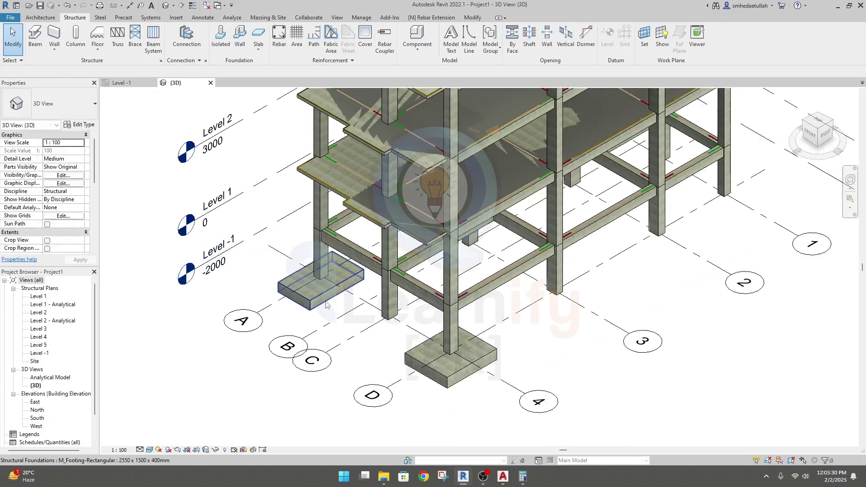
scroll(326, 291, "up", 6)
scroll(178, 94, "down", 3)
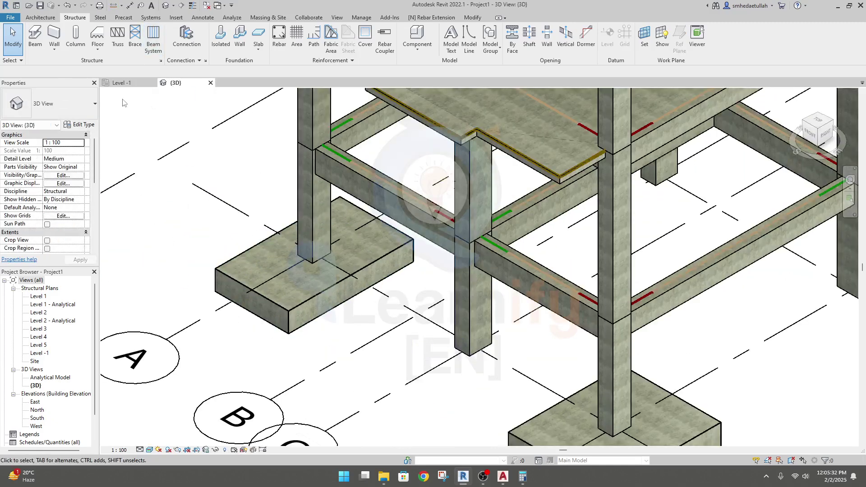
left_click(119, 83)
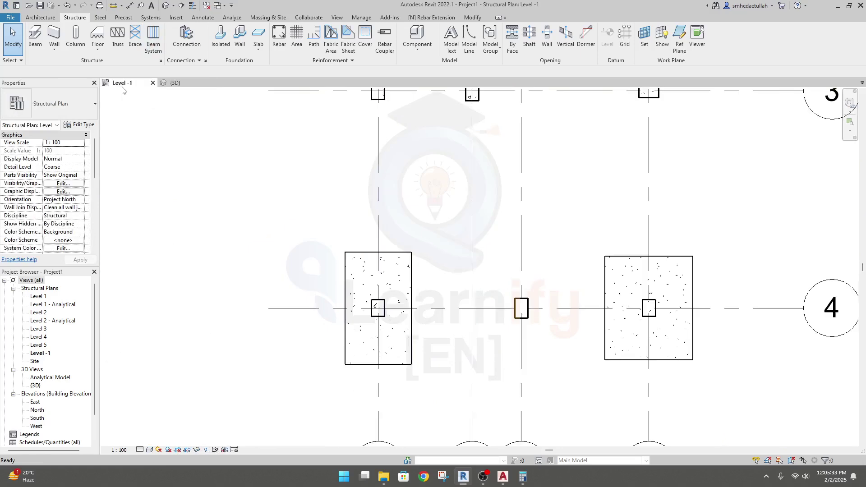
Step: Select the new footing at grids A and 4 in the Level -1 plan
left_click(412, 294)
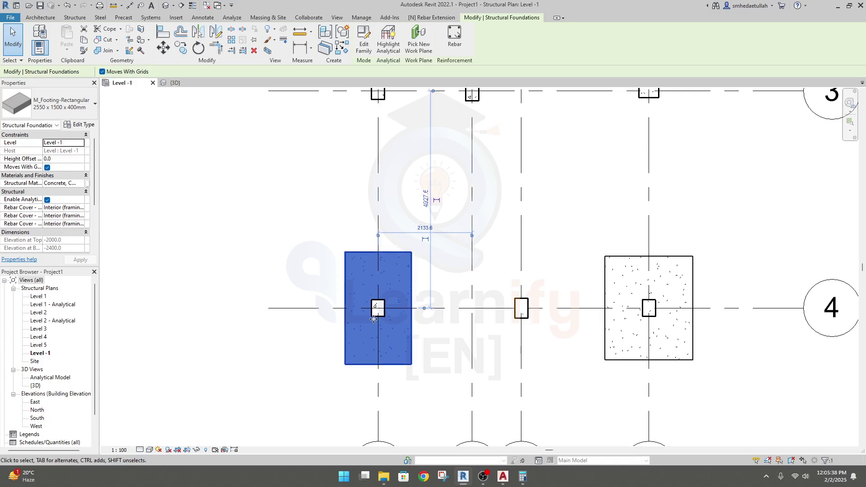
left_click(368, 424)
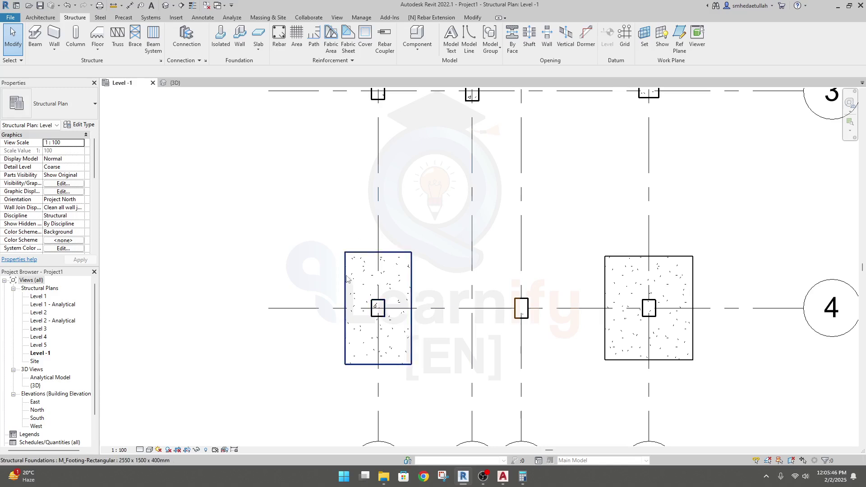
left_click(411, 284)
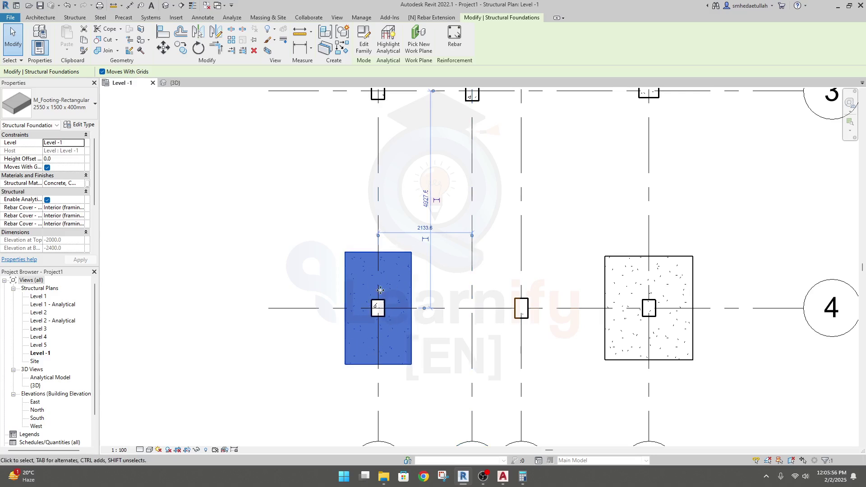
Step: Switch to AutoCAD and add a horizontal linear dimension from the grid line between SF1 and SF2 to SF1's centre
left_click(503, 477)
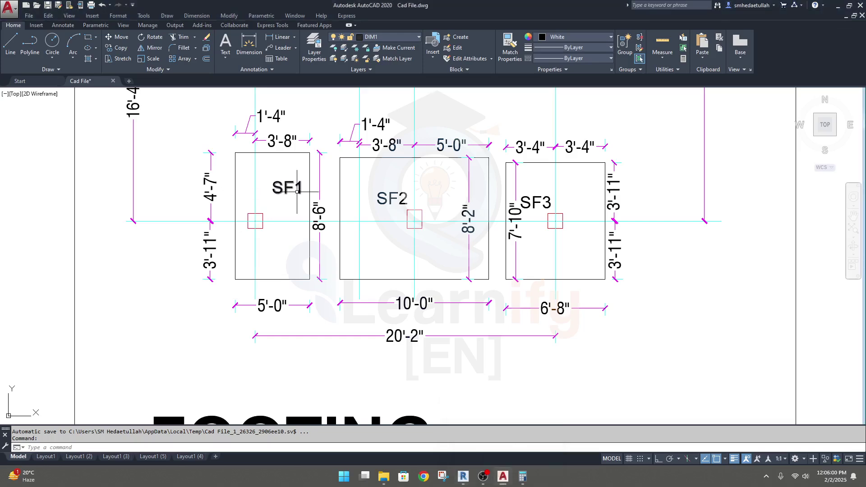
scroll(287, 194, "up", 3)
scroll(304, 224, "down", 3)
scroll(400, 208, "up", 1)
left_click(383, 204)
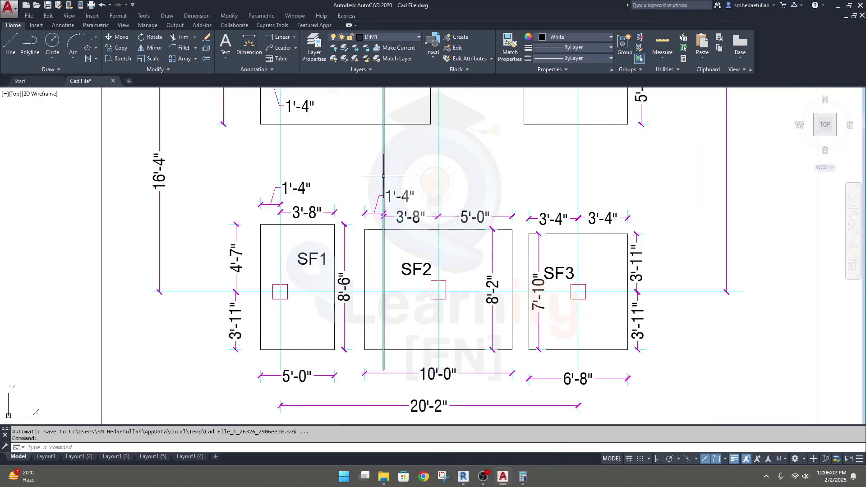
key("Escape")
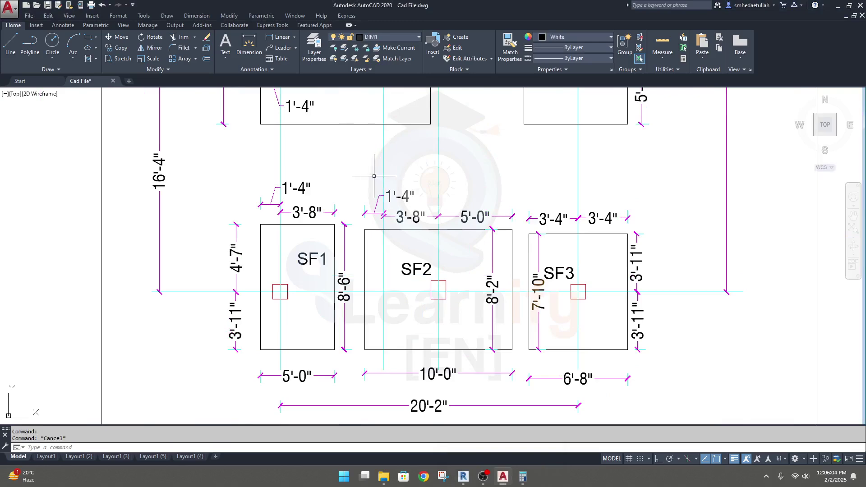
left_click(280, 37)
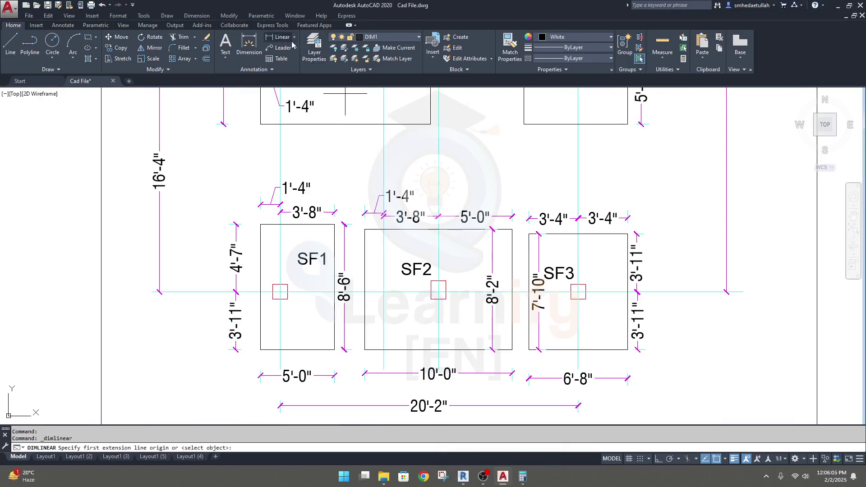
left_click(383, 177)
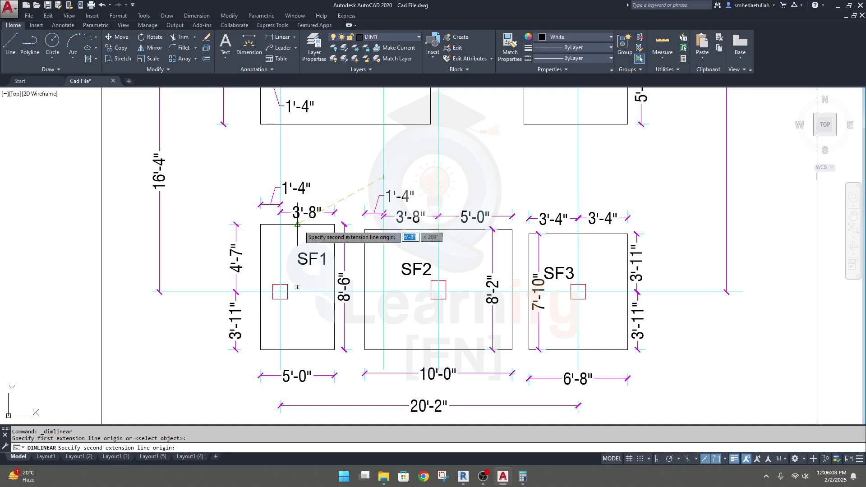
left_click(280, 291)
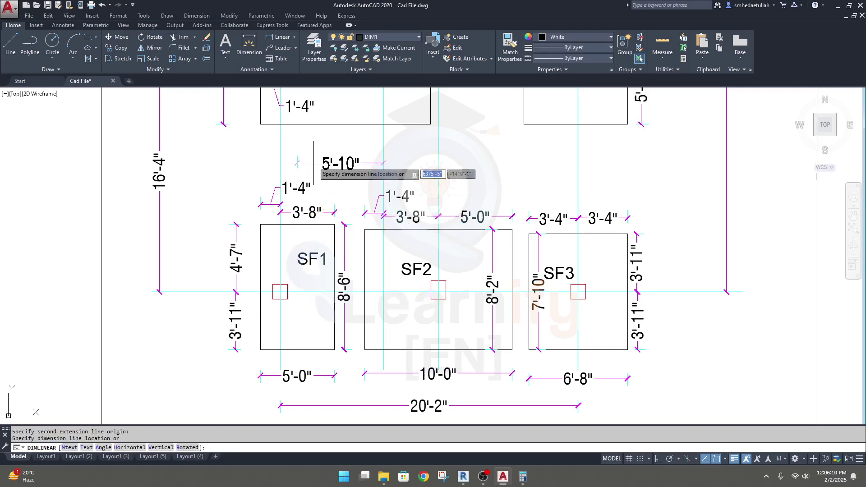
left_click(352, 154)
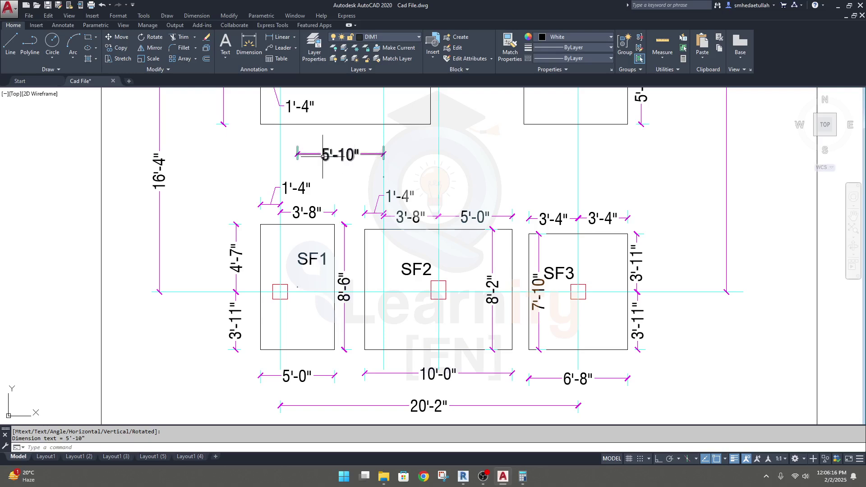
Step: Switch to Calculator and convert the 5'-10" offset by computing 5 × 12, adding 10, and multiplying by 25
left_click(522, 477)
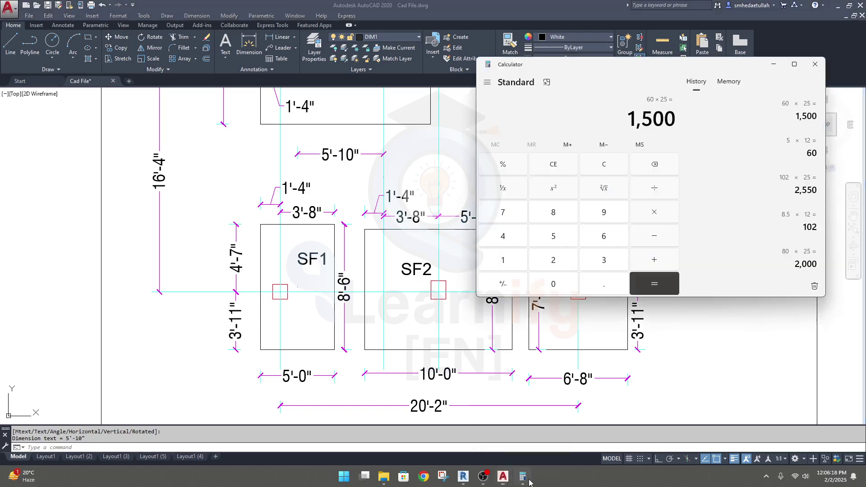
type("5 × 1")
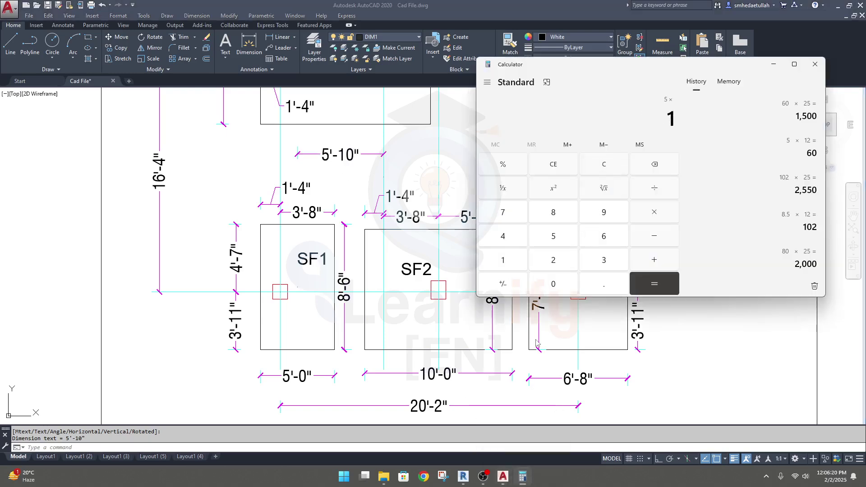
type("2")
key("Return")
type("+ 10")
key("Return")
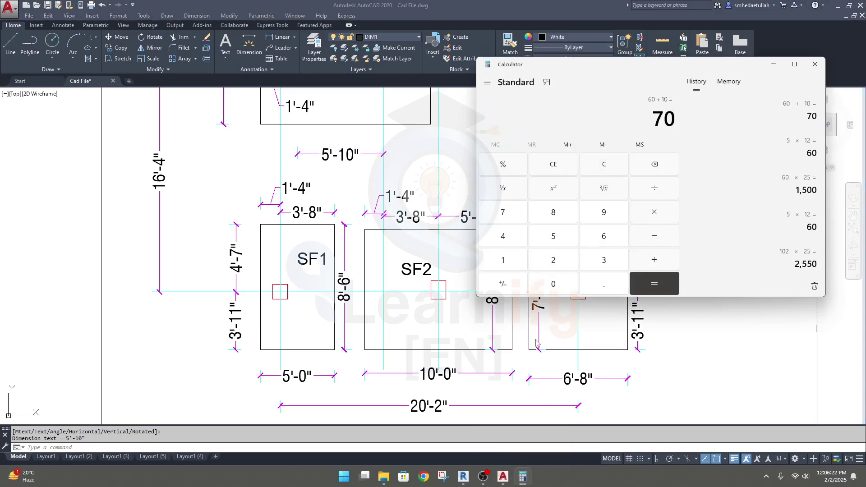
type("*25")
key("Return")
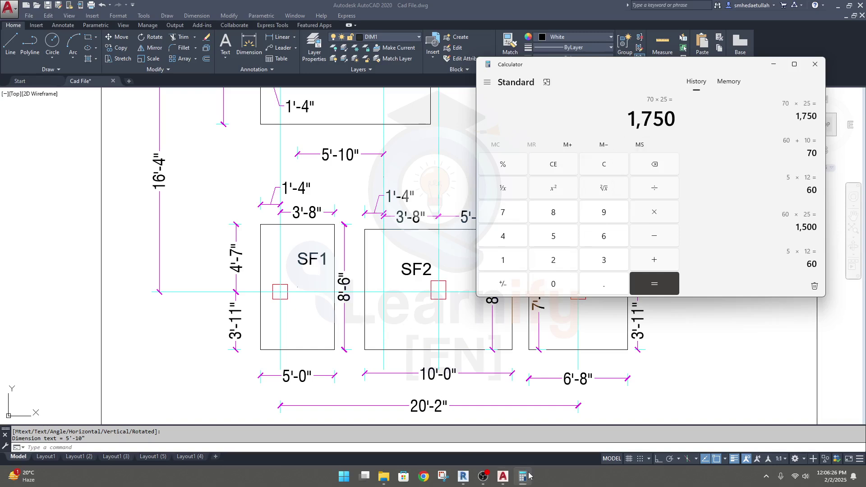
Step: Return to Revit, set the selected footing's horizontal distance to grid B to 1750, and deselect it
mouse_move(511, 479)
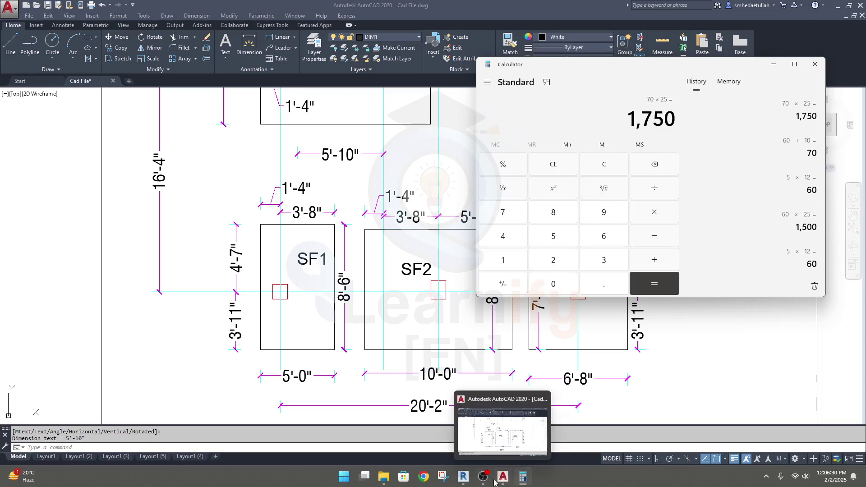
left_click(467, 482)
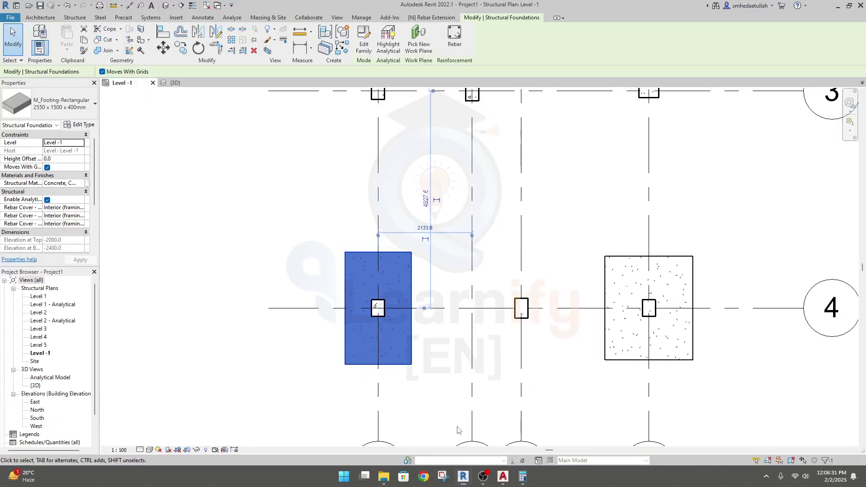
left_click(427, 226)
type("1750")
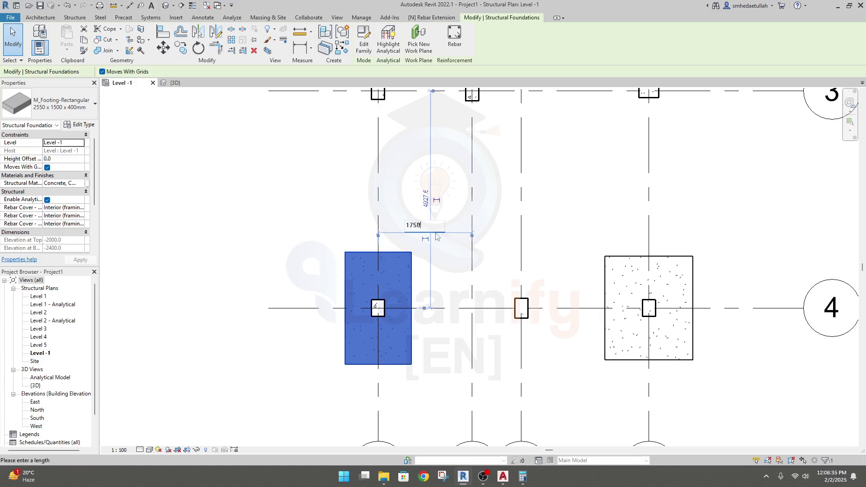
key("Return")
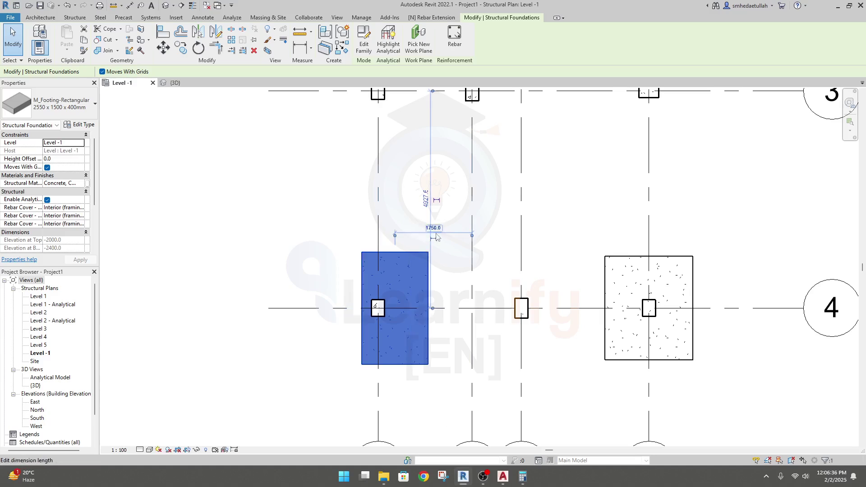
left_click(405, 413)
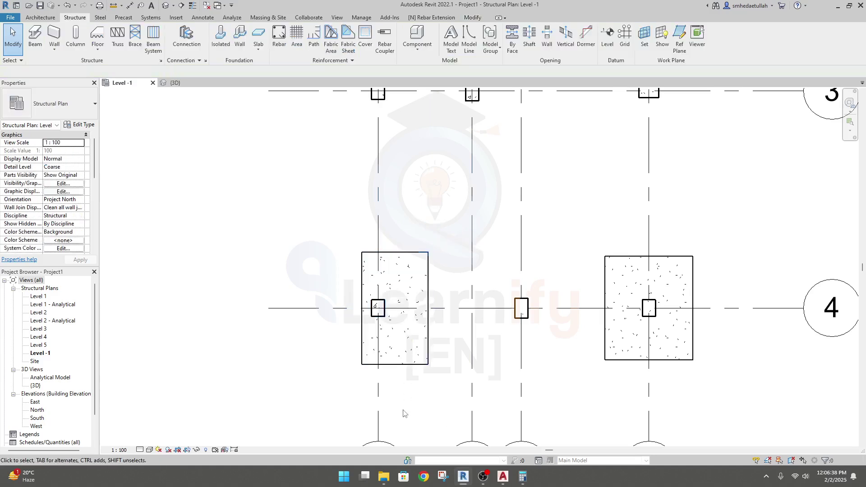
Step: Select the rectangular footing at grids A and 4, and switch to AutoCAD to view SF1 in the footing layout
left_click(416, 276)
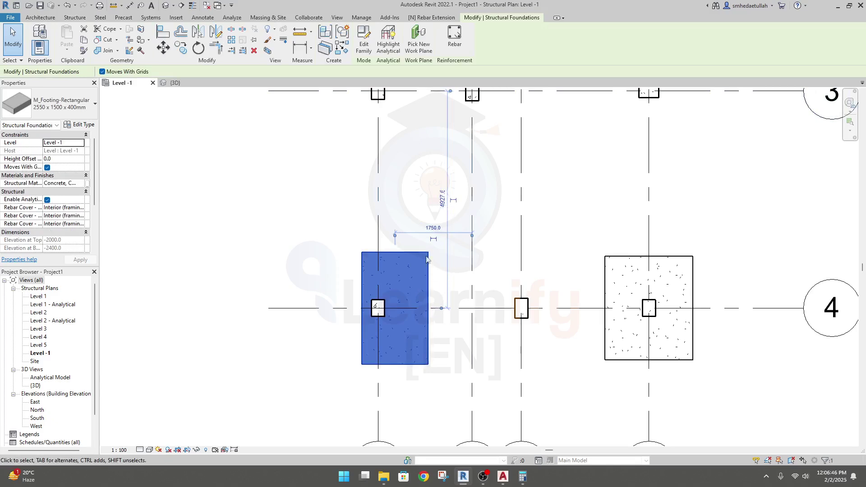
scroll(356, 176, "up", 2, "ctrl")
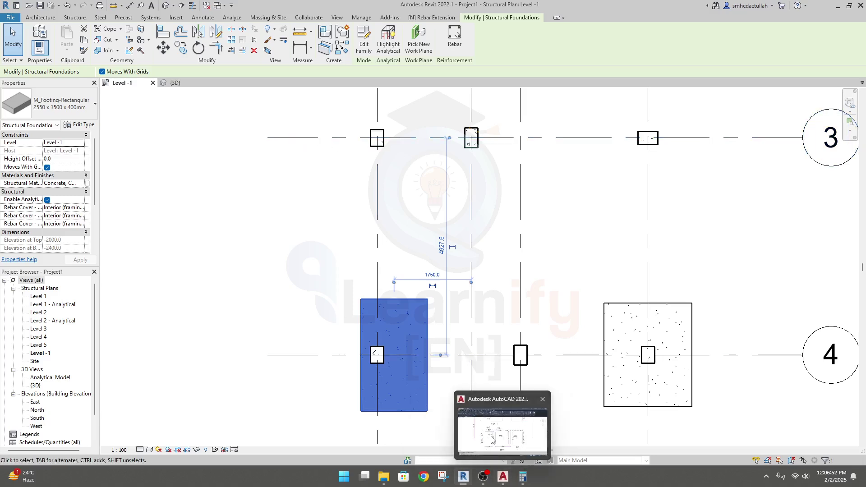
left_click(503, 477)
scroll(406, 324, "down", 3)
scroll(388, 304, "up", 5)
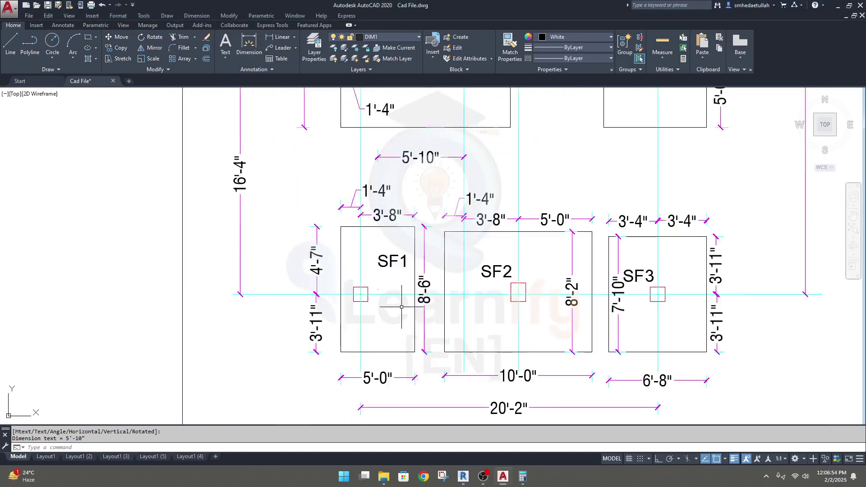
scroll(330, 327, "down", 1)
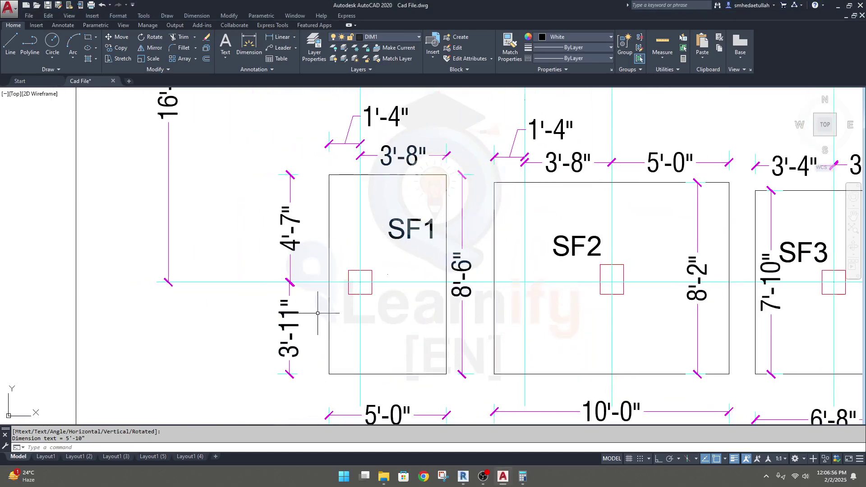
scroll(313, 291, "down", 1)
middle_click_drag(281, 223, 305, 229)
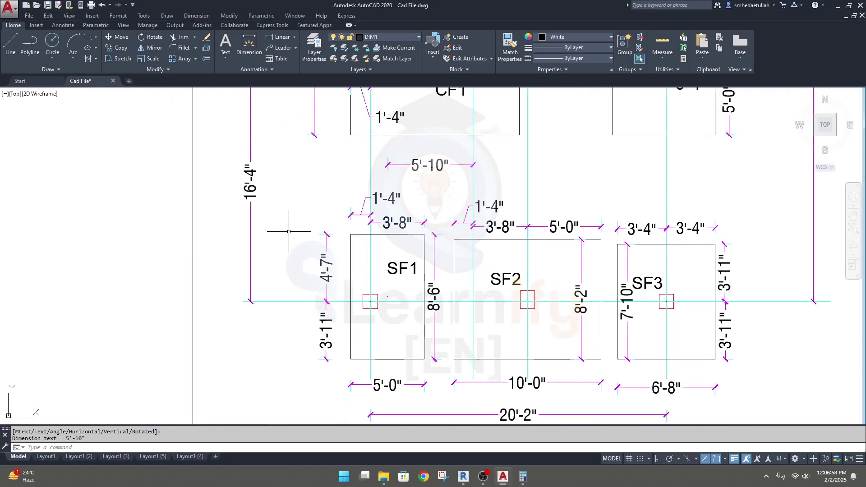
Step: Add a vertical linear dimension from the grid line through CF1's columns down to SF1's centre
left_click(280, 37)
middle_click_drag(271, 162, 292, 247)
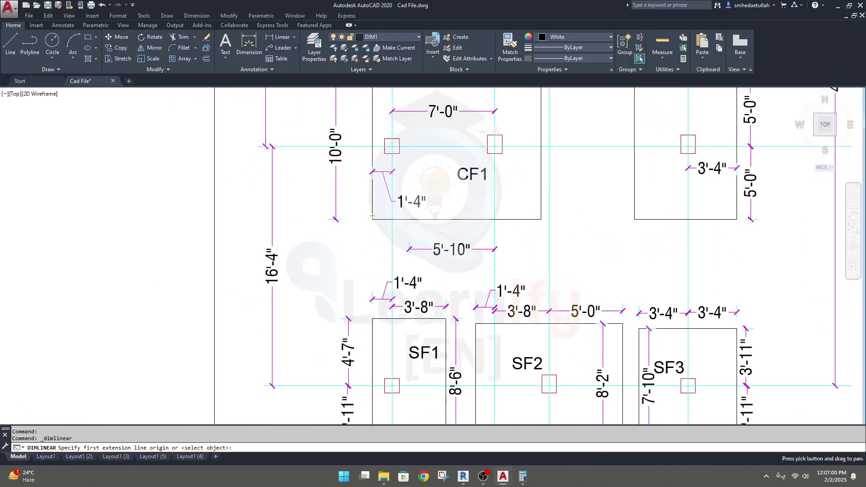
left_click(304, 145)
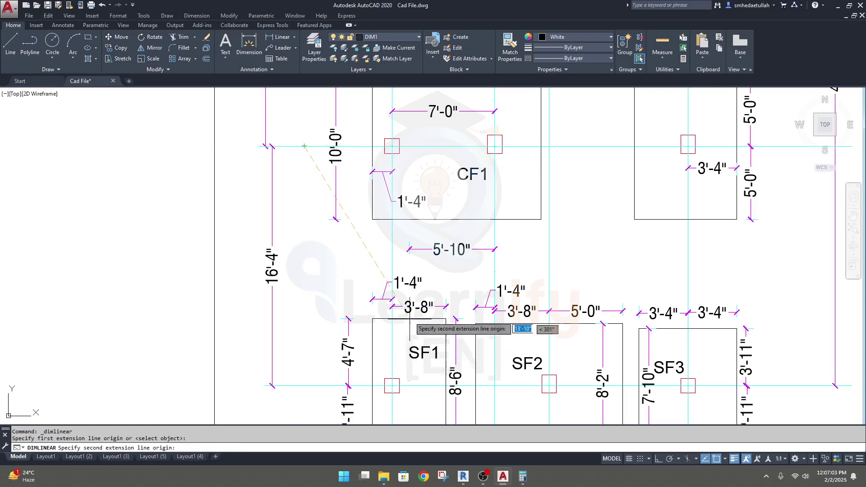
left_click(409, 381)
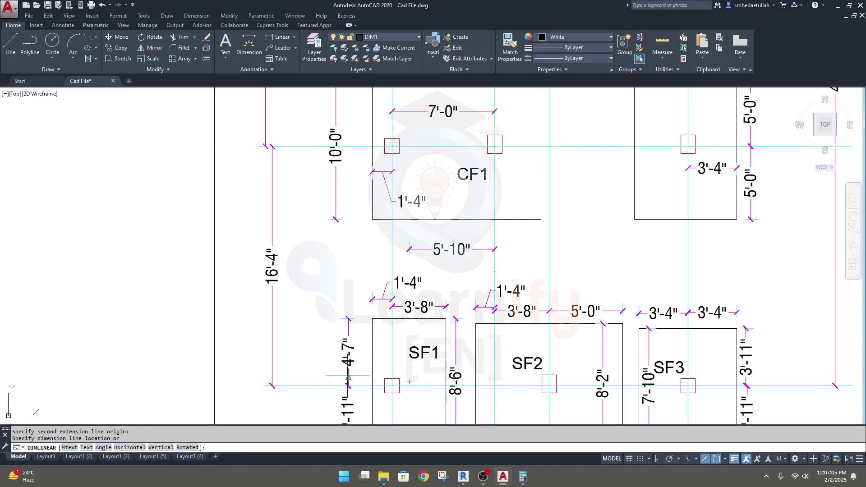
left_click(305, 350)
scroll(305, 342, "up", 2)
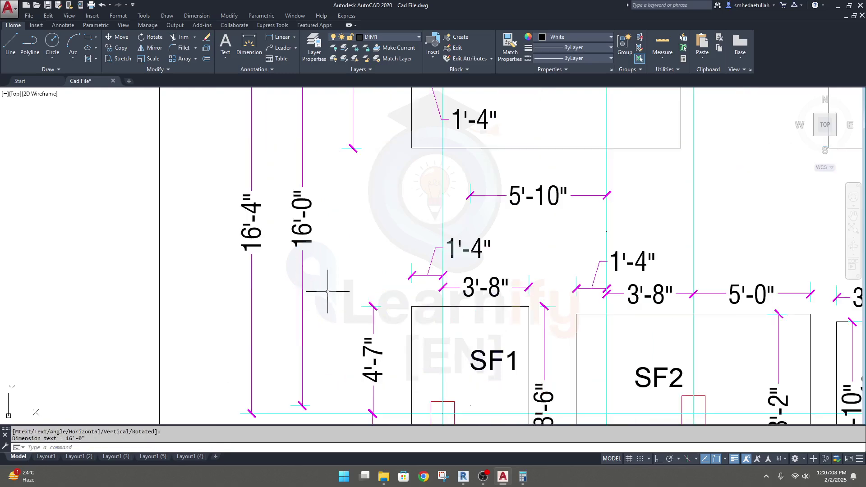
scroll(326, 293, "down", 2)
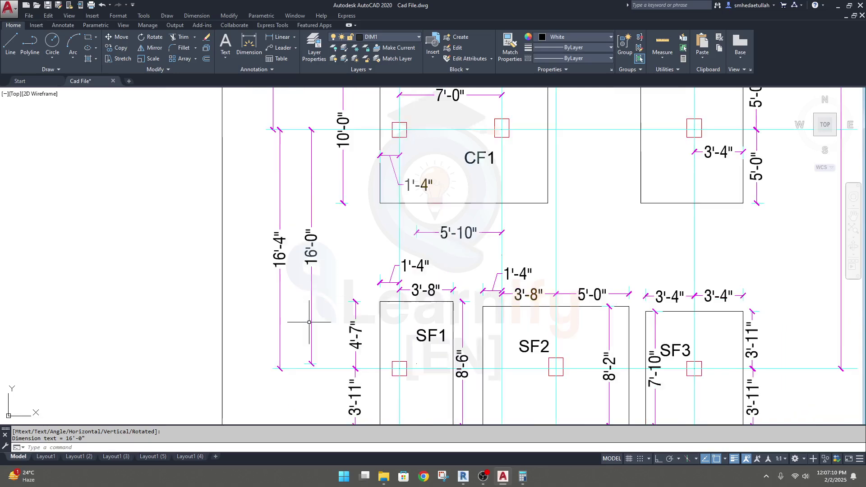
Step: Switch to Calculator and convert the 16'-0" offset by computing 16 × 12 and multiplying by 25
left_click(522, 476)
type("1")
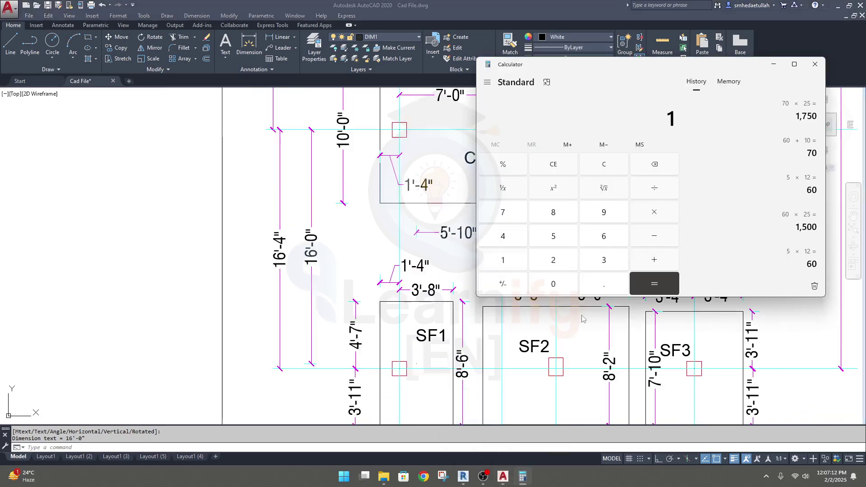
type("6*12*")
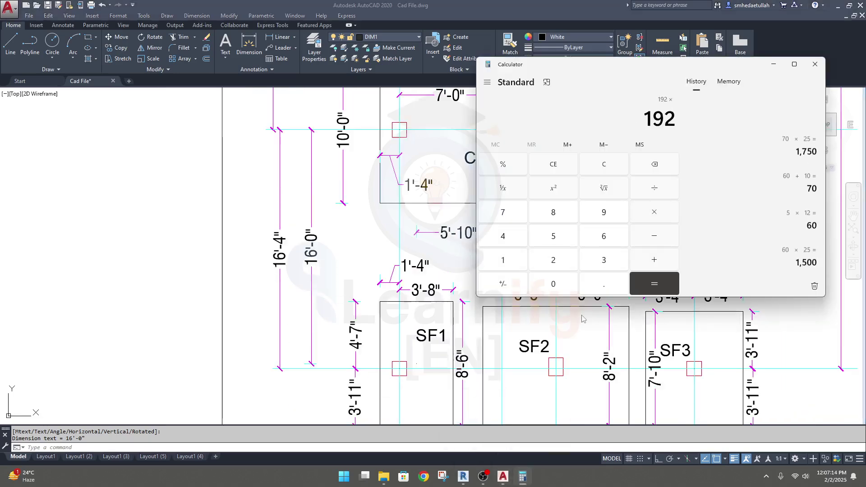
type("0")
type("5")
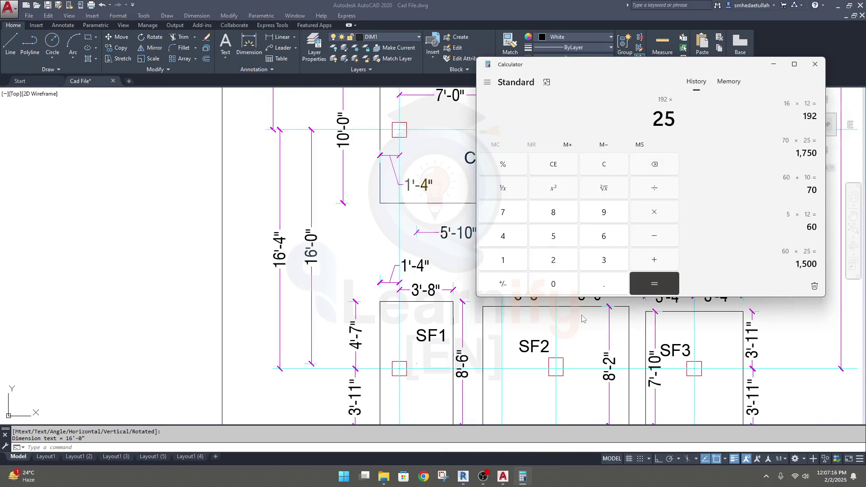
key("Return")
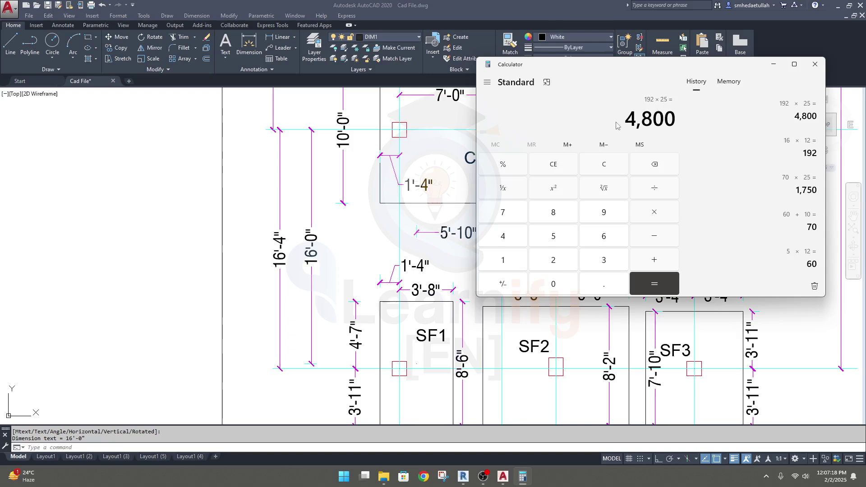
Step: Return to Revit, set the selected footing's vertical distance to grid 3 to 4800, and deselect it
mouse_move(506, 483)
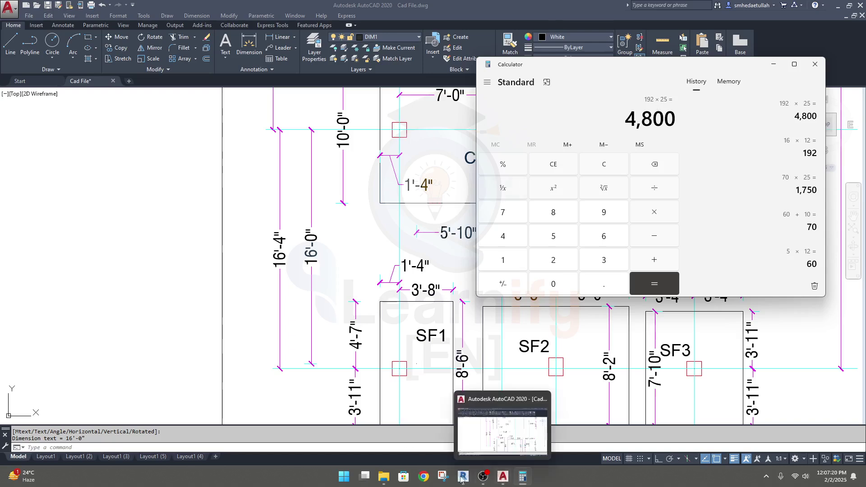
left_click(461, 448)
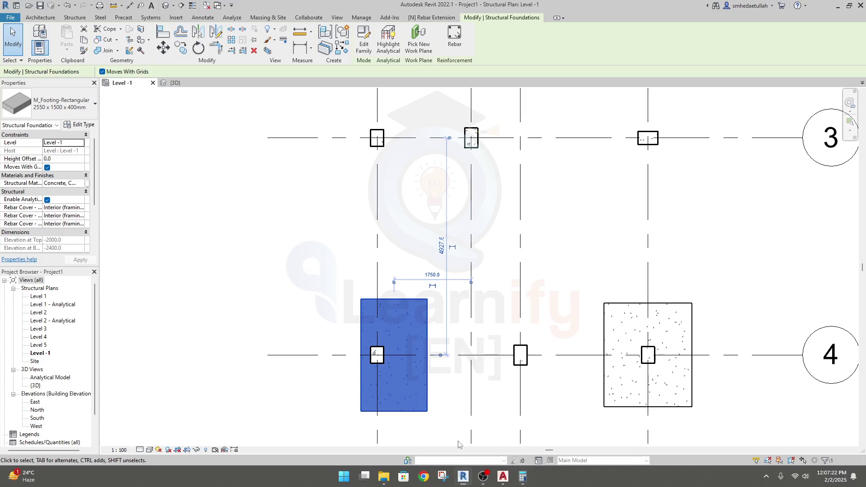
left_click(442, 256)
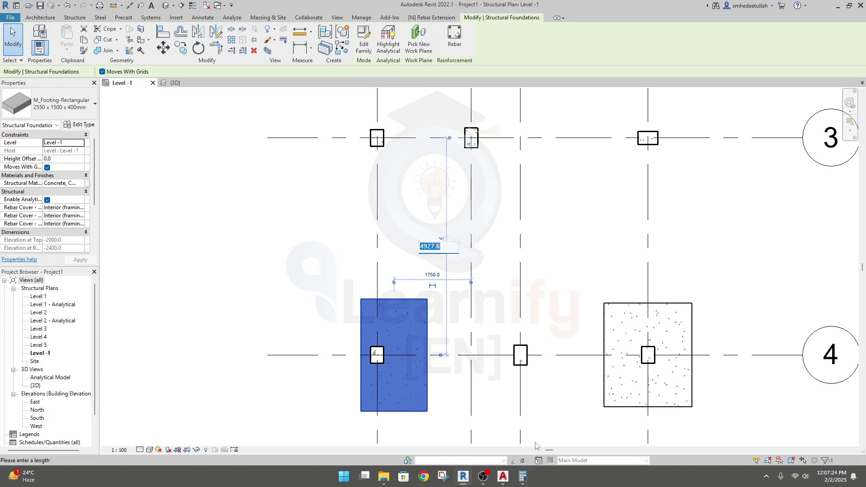
left_click(523, 478)
left_click(430, 246)
left_click_drag(433, 248, 411, 250)
type("4800")
key("Return")
key("Escape")
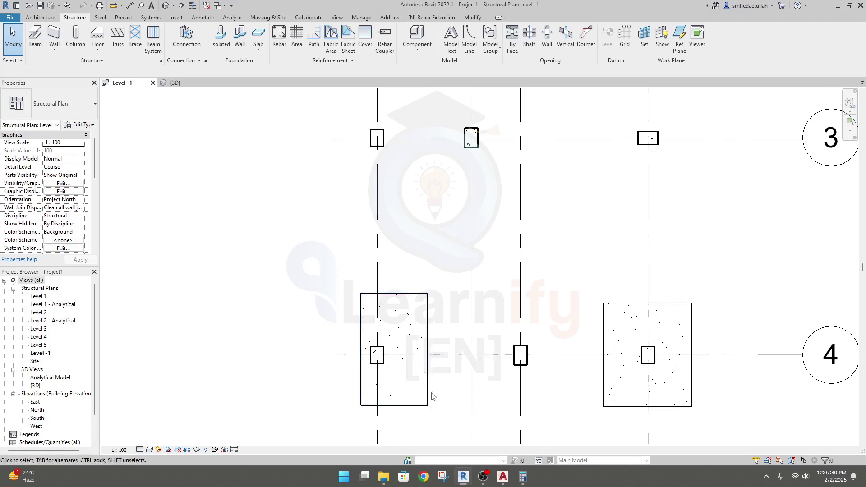
Step: Inspect the repositioned footing at grid A in the 3D view, and return to the Level -1 plan
left_click(175, 82)
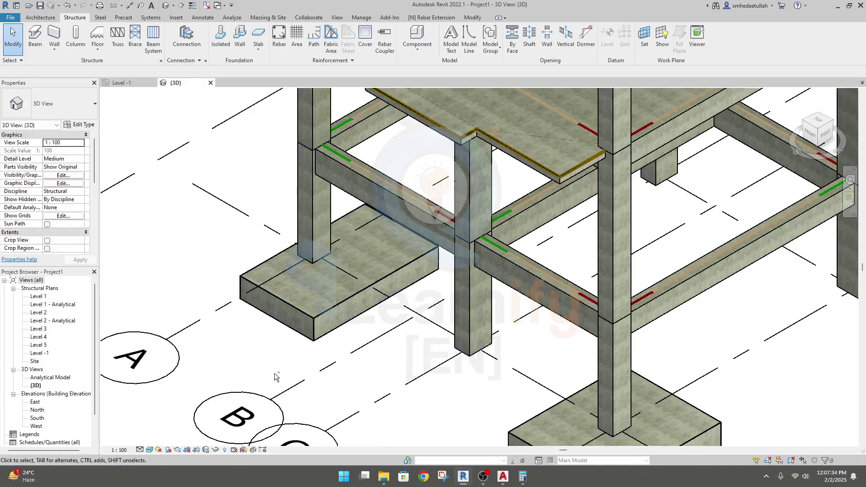
middle_click_drag(276, 377, 452, 353, "shift")
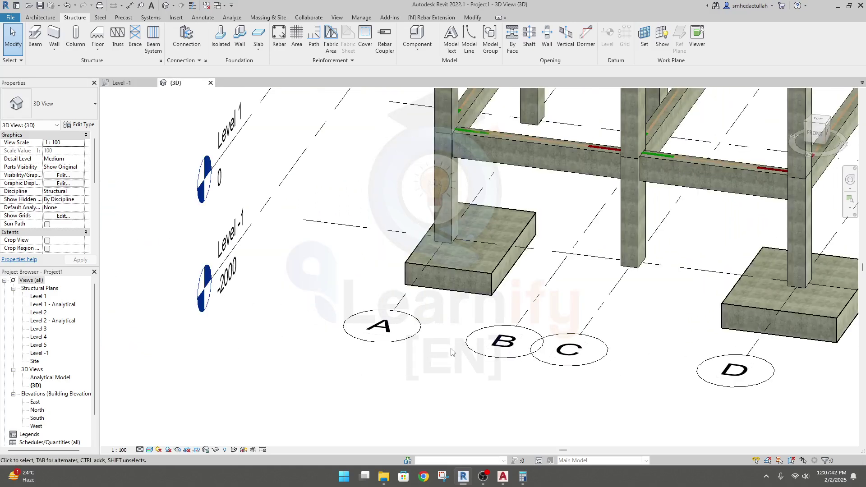
left_click(131, 83)
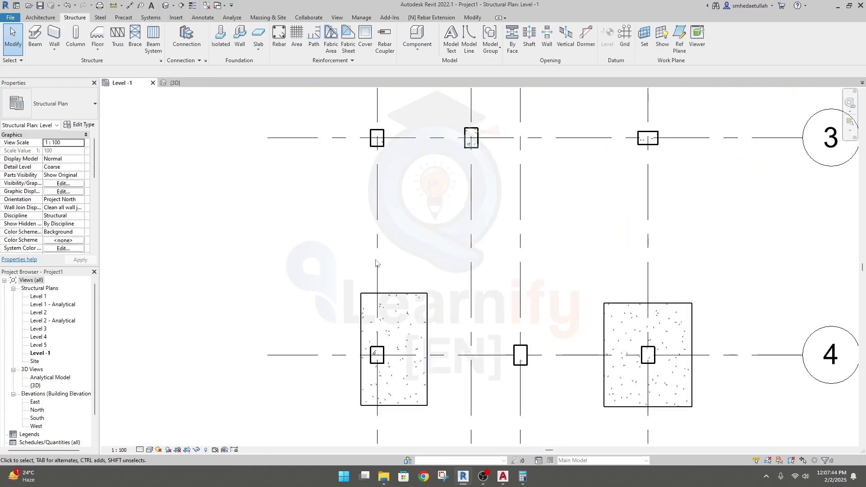
Step: Delete the 2550 x 1500 x 400mm footing at grids A and 4 from the Level -1 plan
middle_click_drag(427, 277, 422, 257)
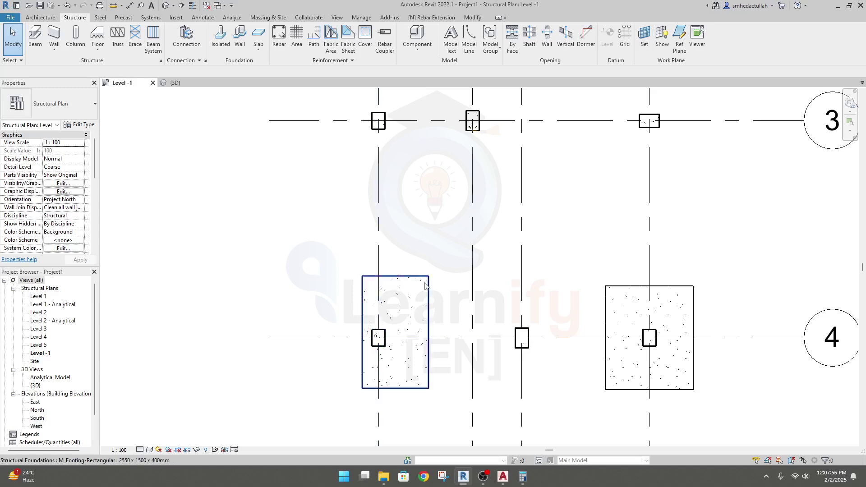
middle_click_drag(425, 284, 497, 310)
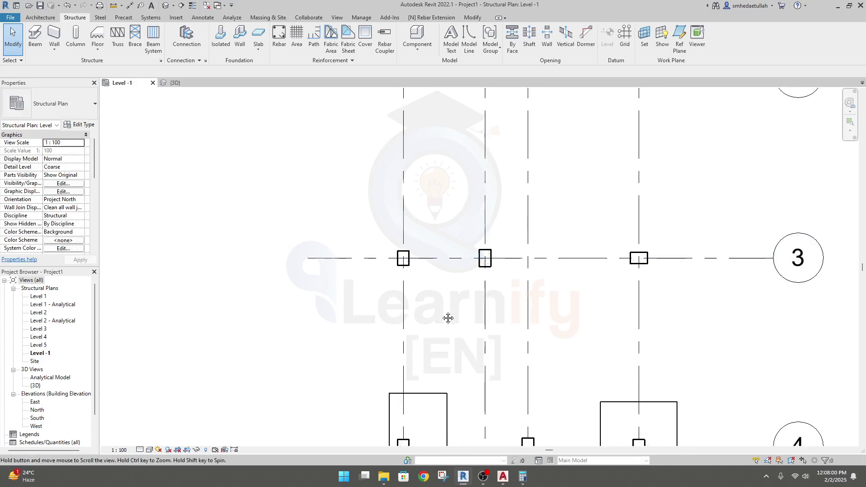
middle_click_drag(438, 364, 458, 241)
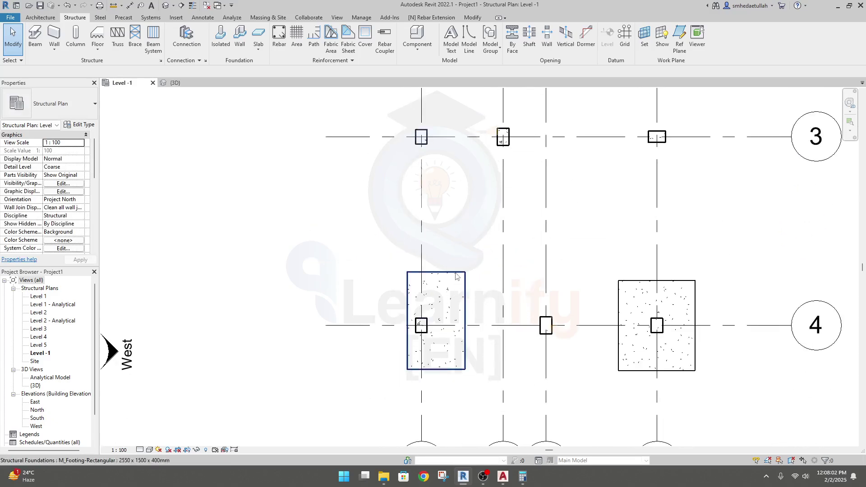
left_click(464, 366)
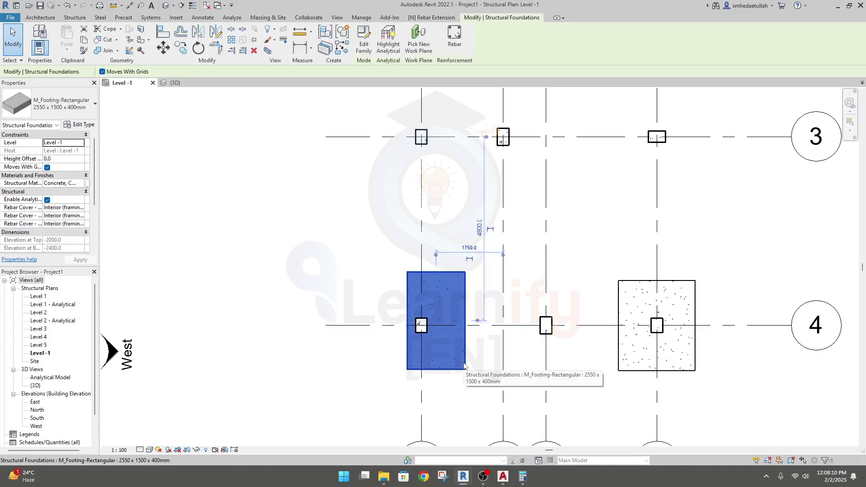
key("Delete")
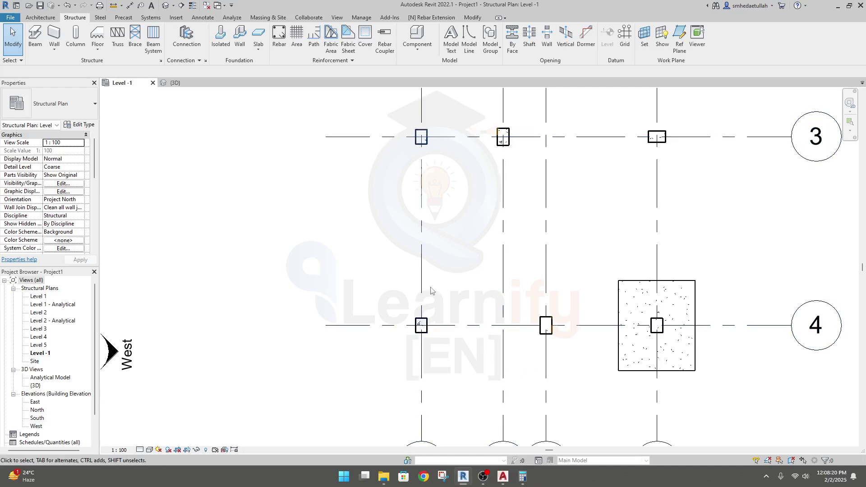
Step: Switch to AutoCAD and add a horizontal linear dimension from SF1's column centre to the footing's left edge
mouse_move(502, 483)
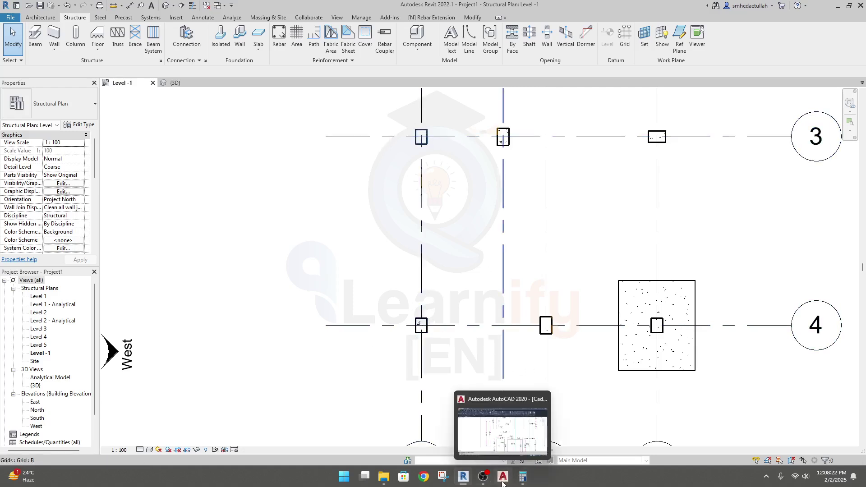
left_click(503, 479)
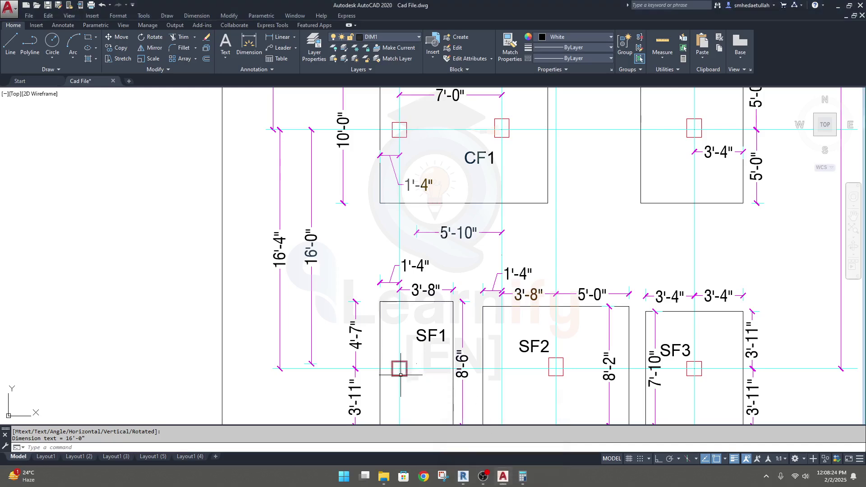
scroll(402, 376, "up", 2)
middle_click_drag(402, 376, 411, 262)
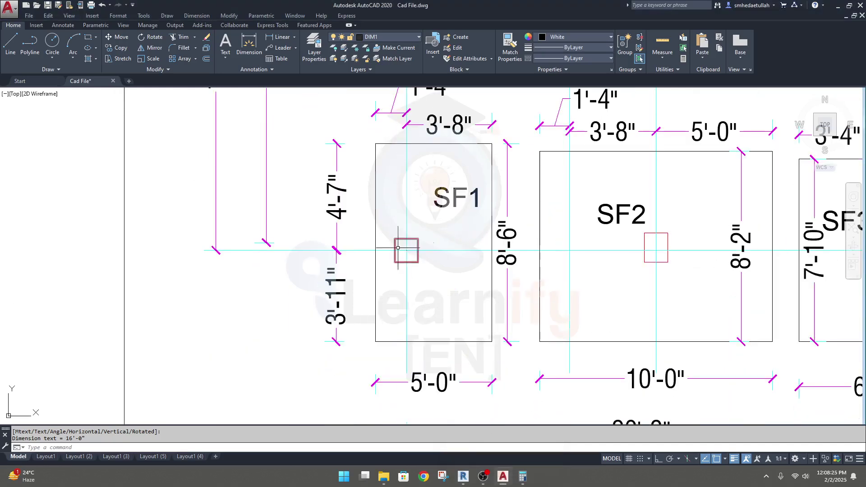
left_click(283, 38)
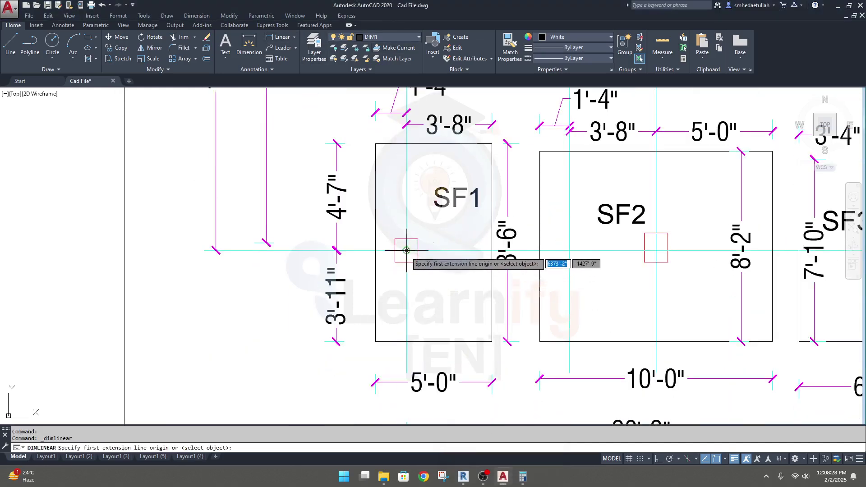
left_click(407, 250)
left_click(375, 251)
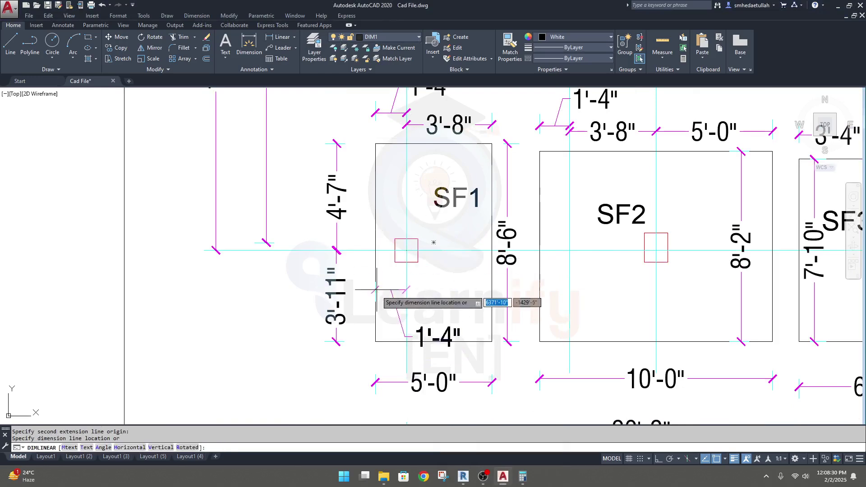
left_click(376, 281)
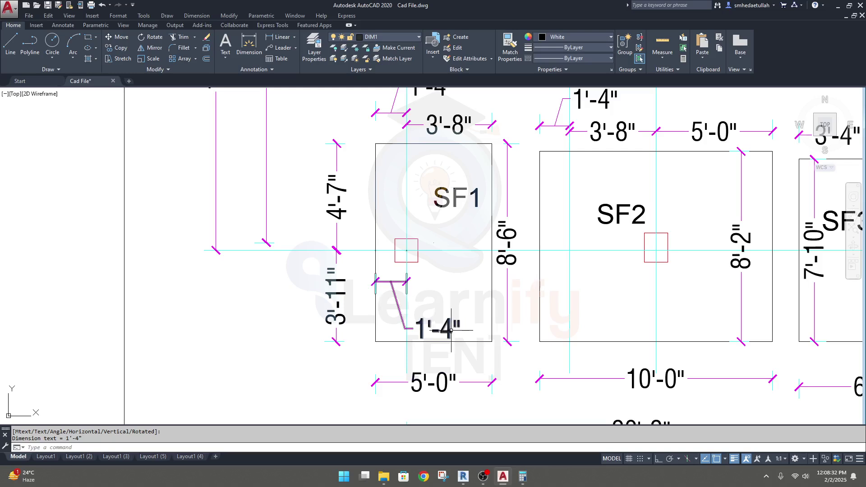
Step: Switch to Calculator and convert SF1's 1'-4" offset to millimetres by computing 12 + 4 and multiplying the result by 25
left_click(522, 477)
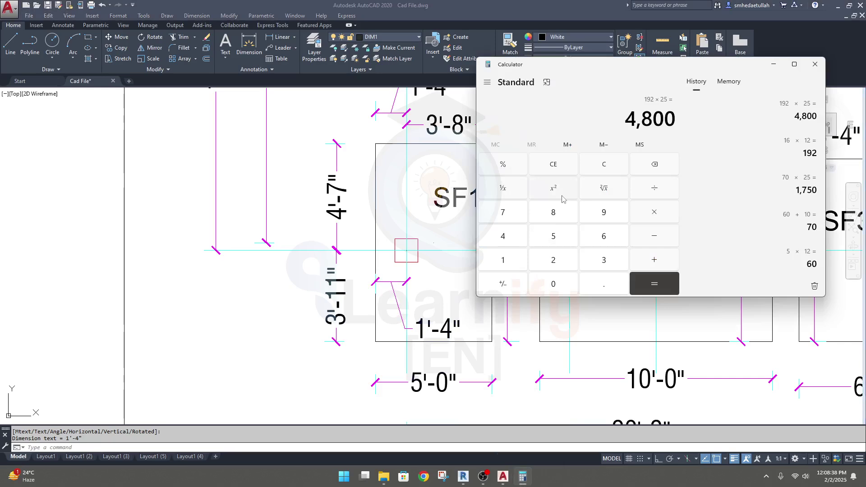
type("1")
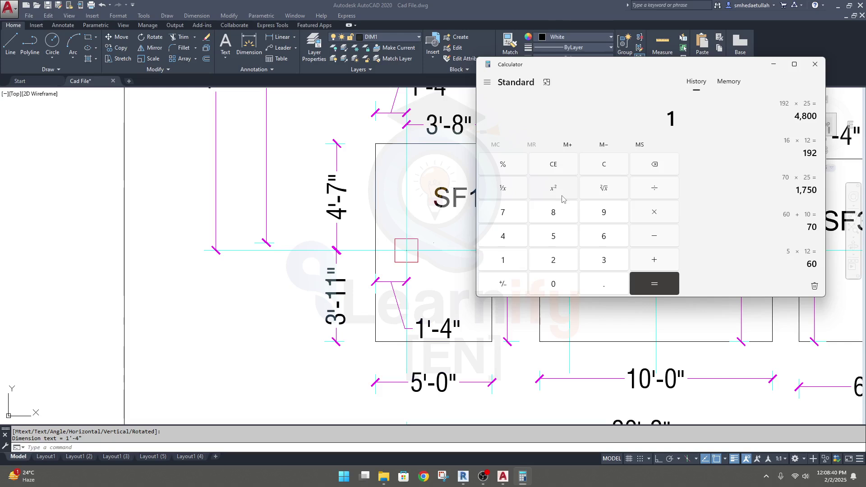
key("BackSpace")
type("12 + 4")
key("Return")
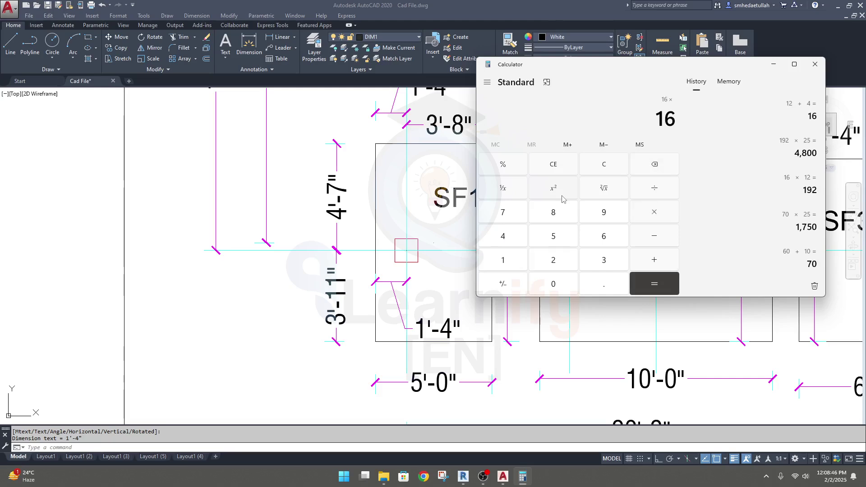
type("25")
key("Return")
left_click_drag(641, 118, 674, 123)
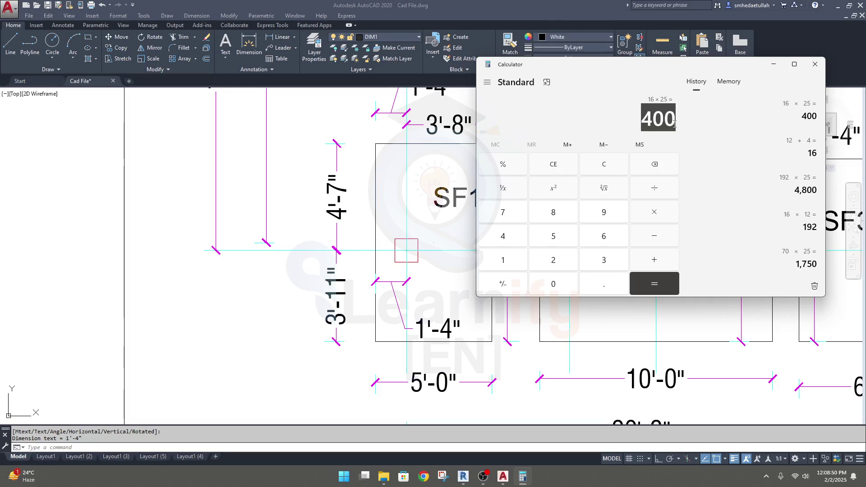
left_click(773, 64)
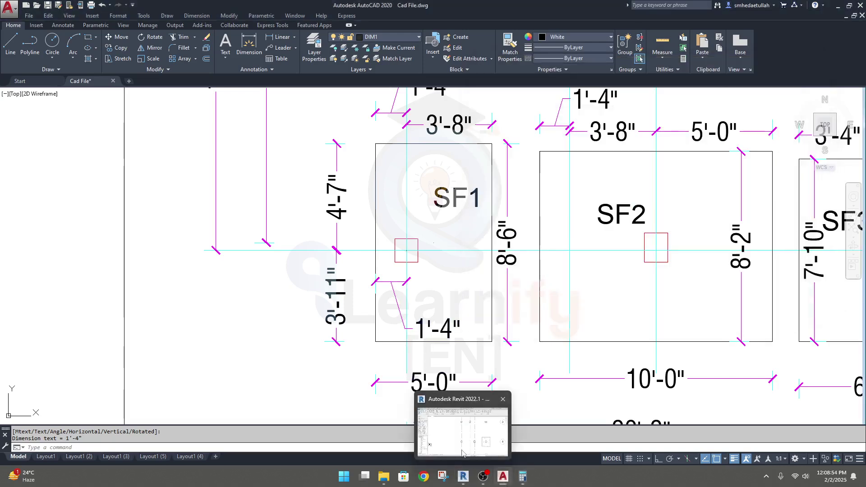
Step: Return to Revit and draw a vertical model line with a 400 offset from grid A, beside the west side of the column at grid 4
left_click(463, 477)
middle_click_drag(348, 266, 325, 243)
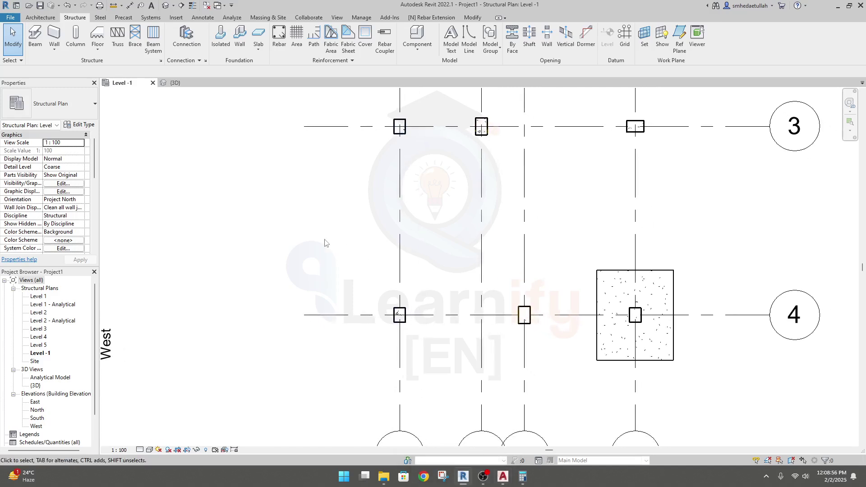
left_click(470, 36)
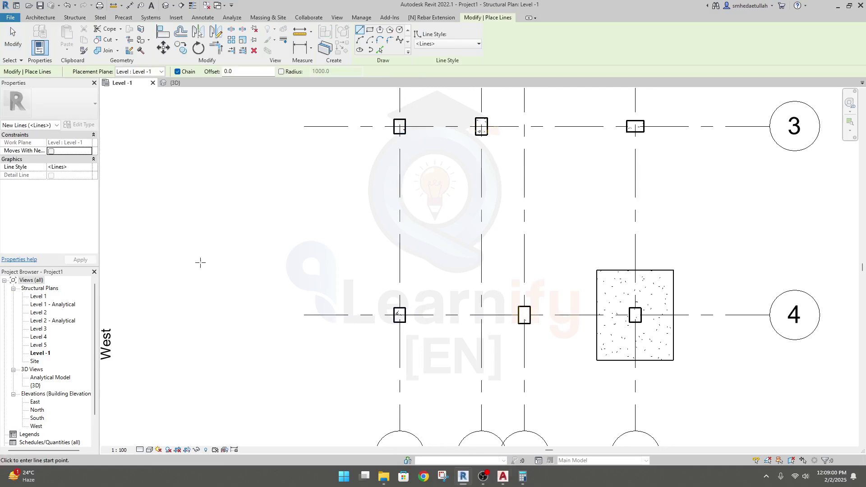
left_click(242, 71)
mouse_move(522, 476)
mouse_move(528, 433)
left_click(398, 314)
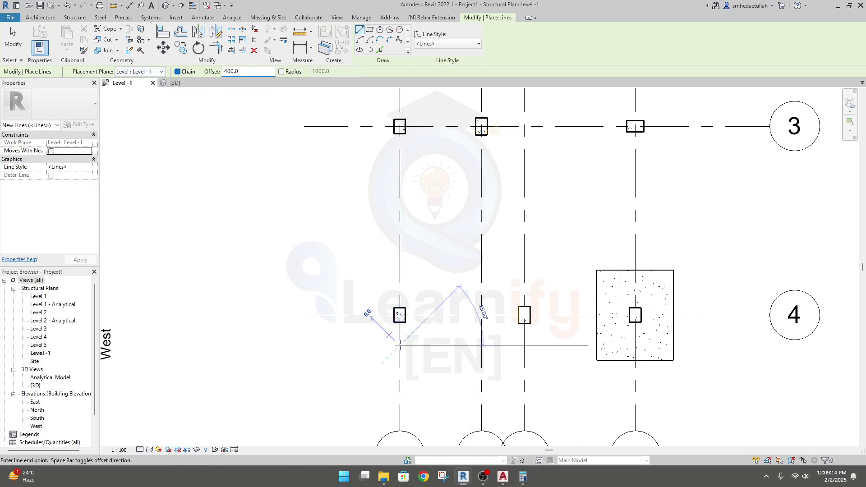
left_click(401, 282)
key("Escape")
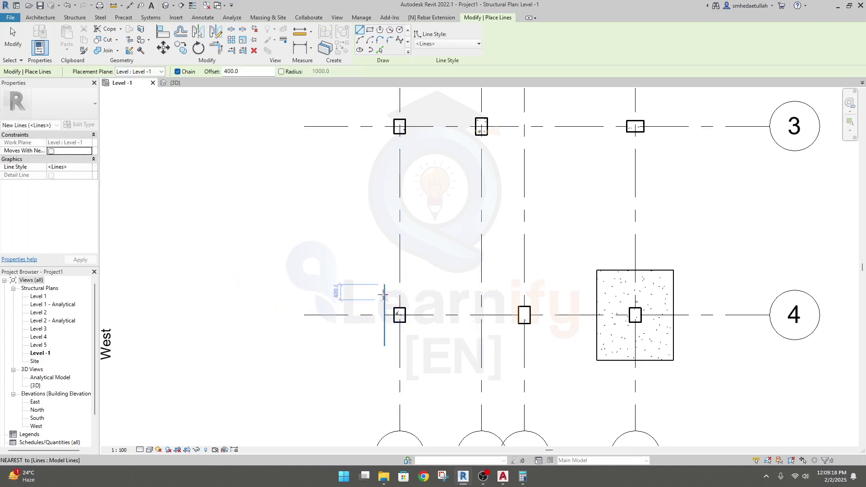
scroll(379, 316, "up", 1)
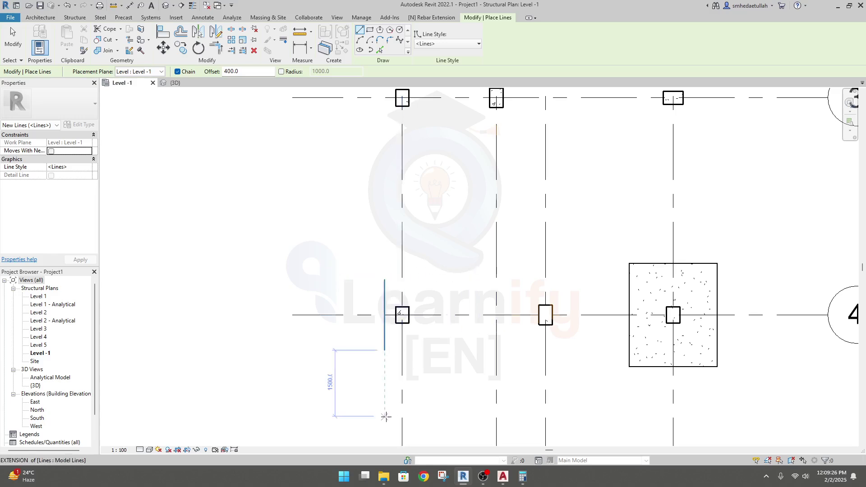
Step: Switch to AutoCAD and add a vertical linear dimension from SF1's column centre to the footing's lower edge
left_click(501, 478)
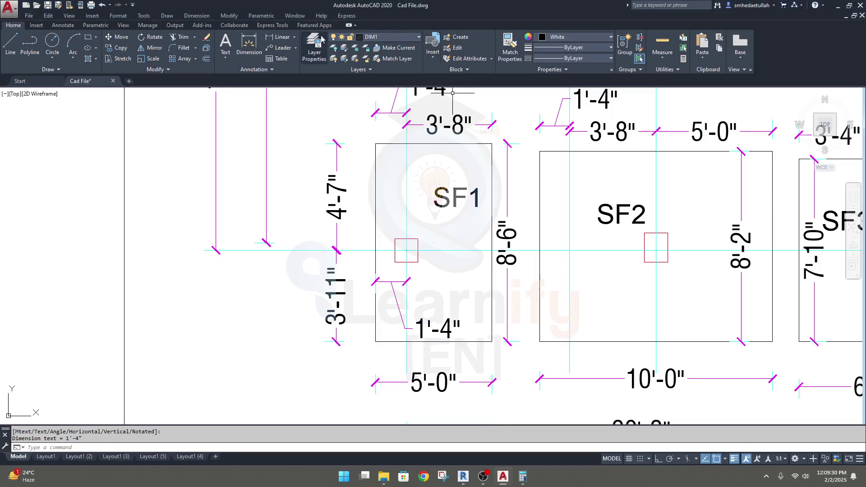
left_click(279, 37)
left_click(407, 251)
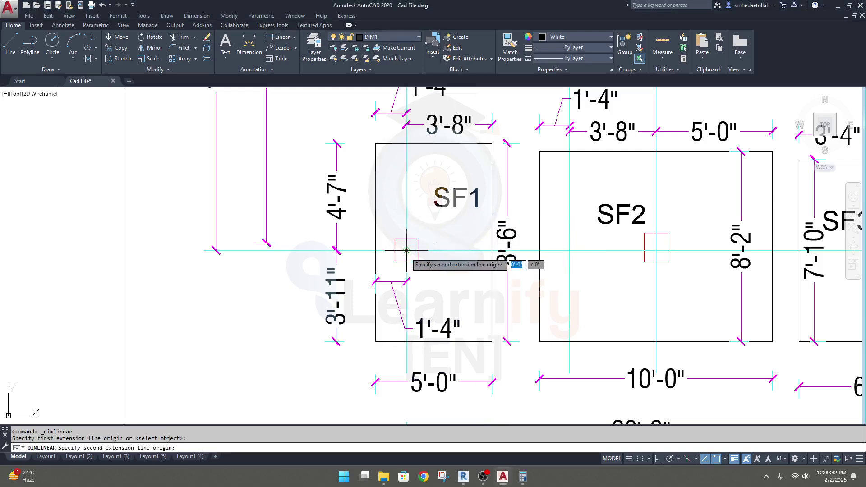
left_click(407, 342)
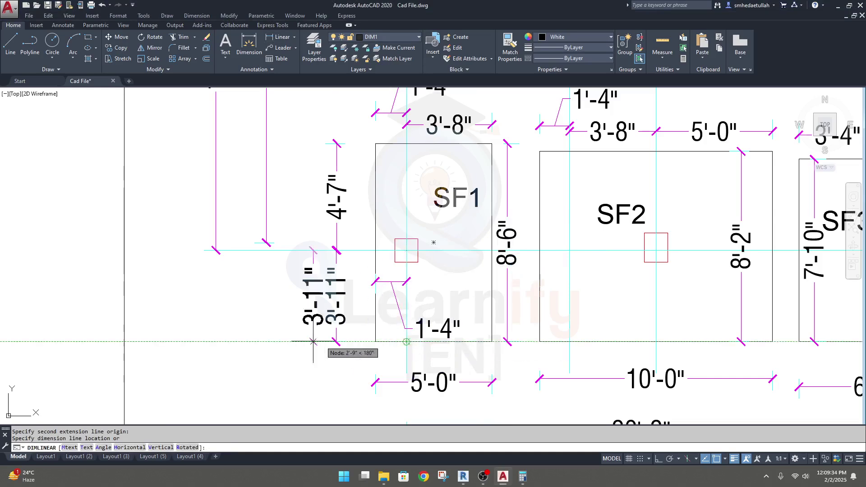
left_click(252, 348)
Step: Convert SF1's 3'-11" offset to millimetres in Calculator by computing 36 + 11 and multiplying by 25, and copy the result
mouse_move(523, 477)
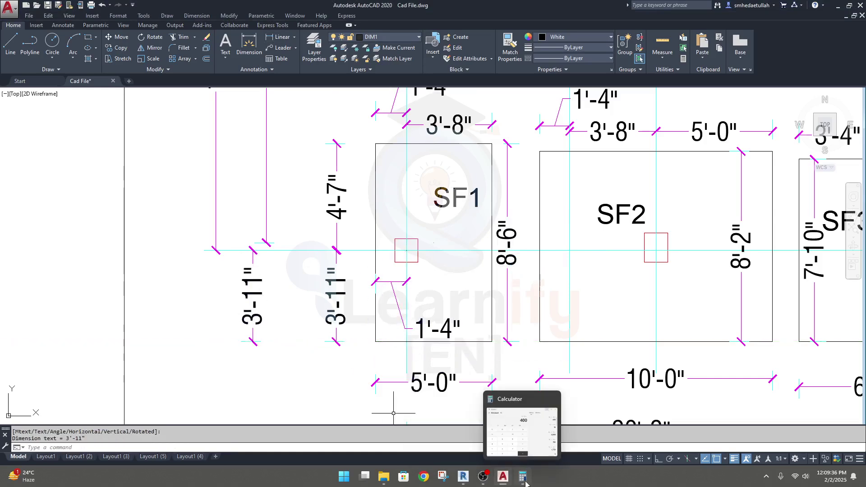
left_click(520, 426)
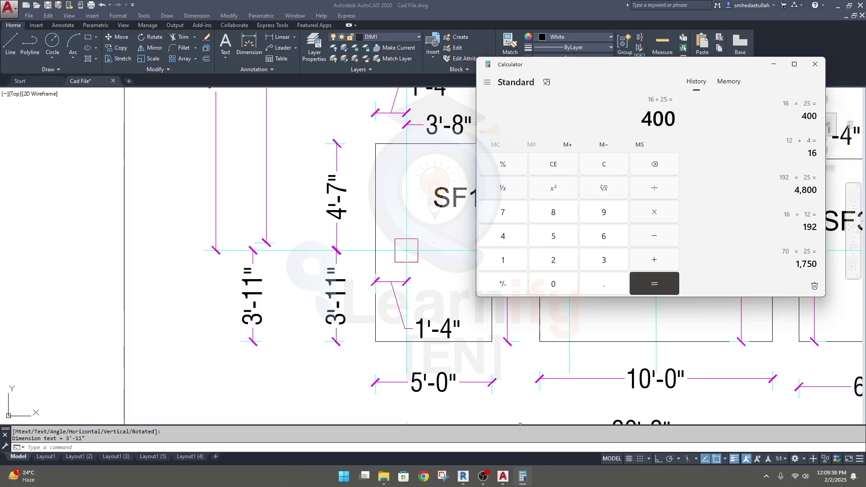
type("36 + 11")
key("Return")
type("*25")
key("Return")
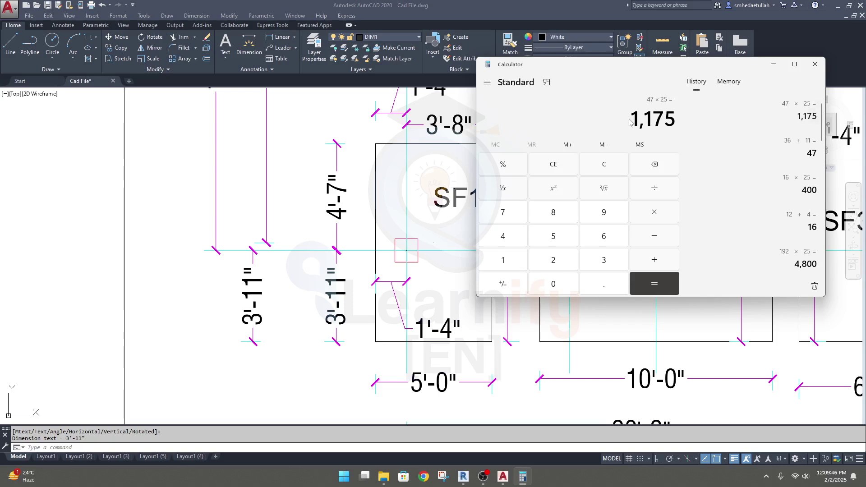
left_click_drag(631, 121, 676, 116)
key("ctrl+c")
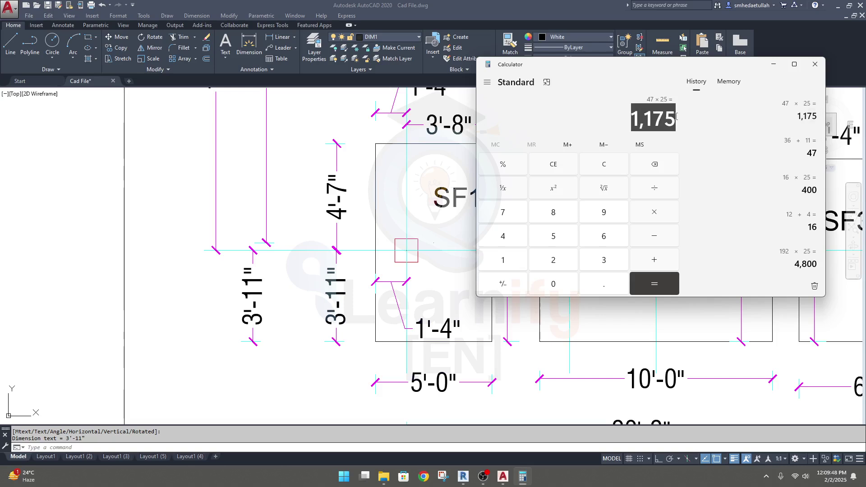
left_click(773, 64)
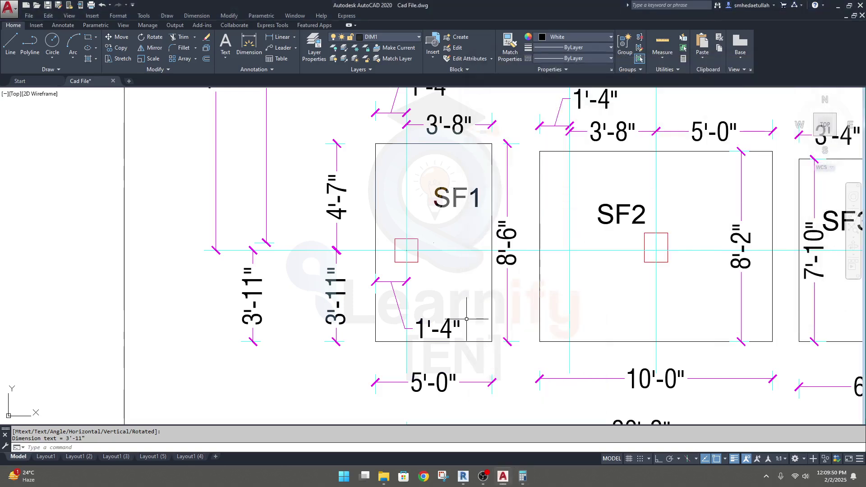
Step: Return to Revit and draw a horizontal model line with an 1175 offset from grid 4, below the column at grid A
mouse_move(525, 483)
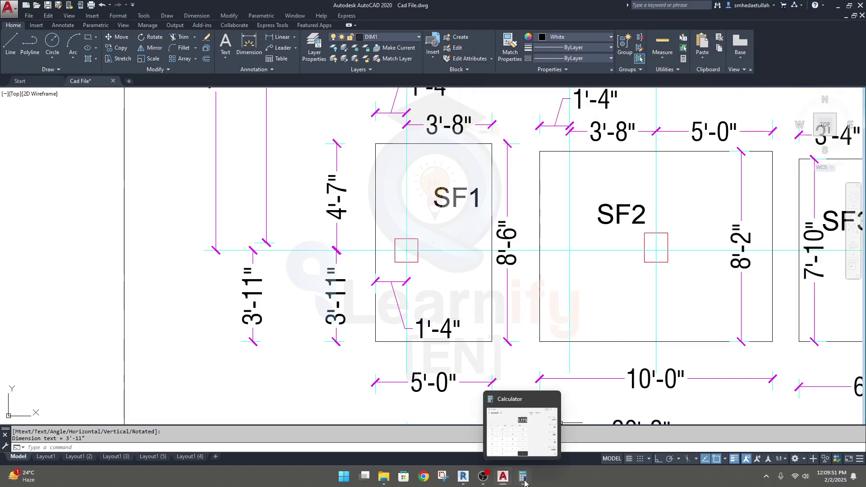
left_click(463, 477)
double_click(266, 71)
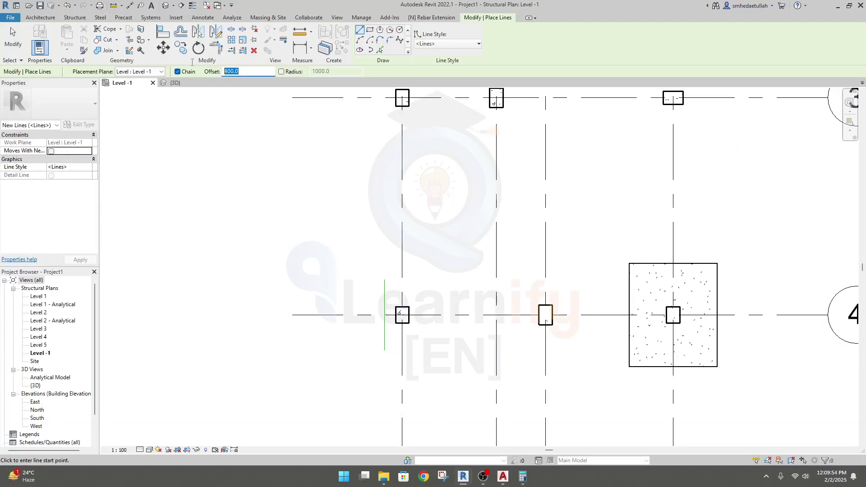
key("ctrl+v")
left_click(459, 316)
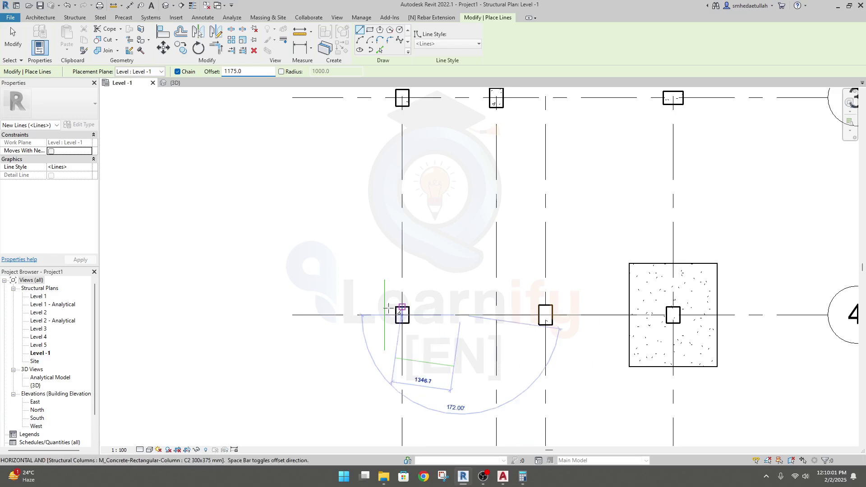
left_click(325, 315)
key("Escape")
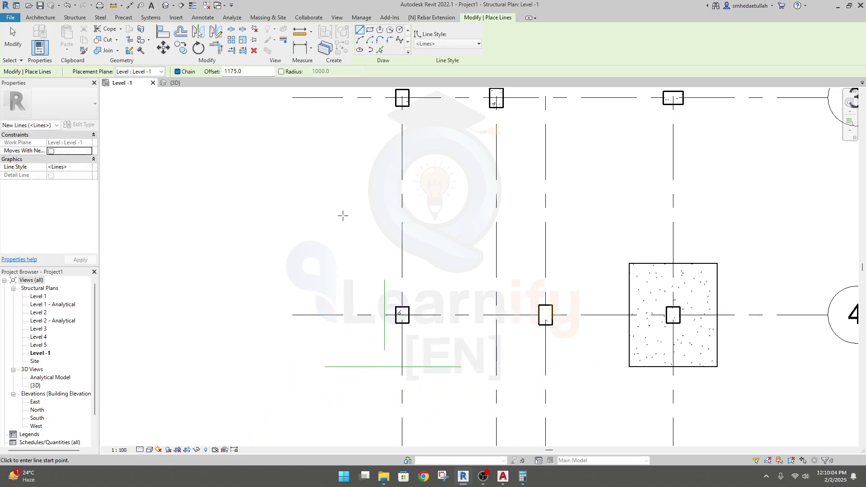
left_click(310, 315)
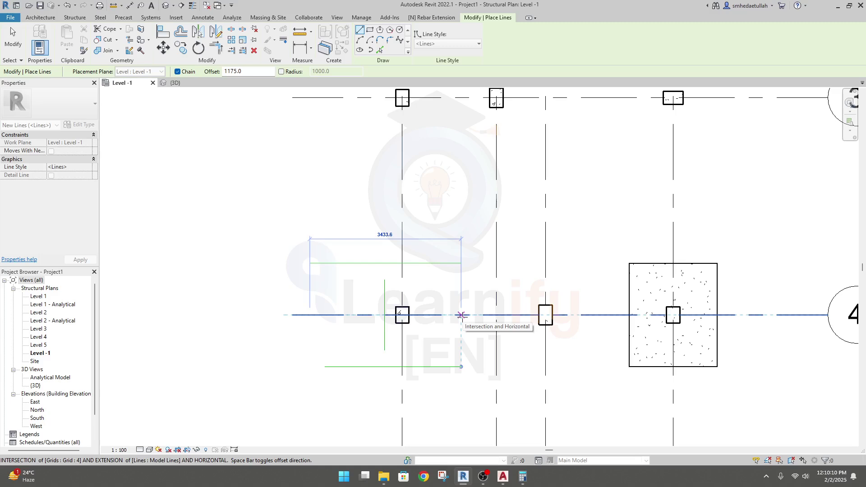
key("Escape")
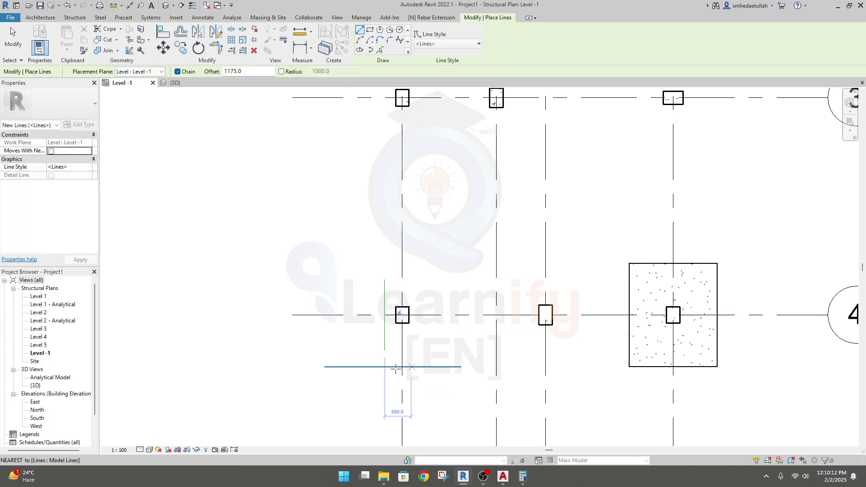
key("Escape")
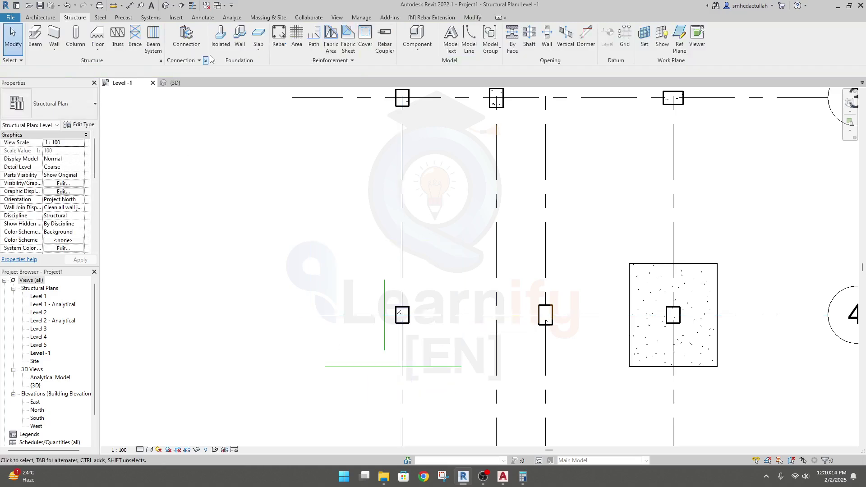
Step: Place a 2550 x 1500 x 400mm rectangular isolated footing at the intersection of grids A and 4
left_click(220, 38)
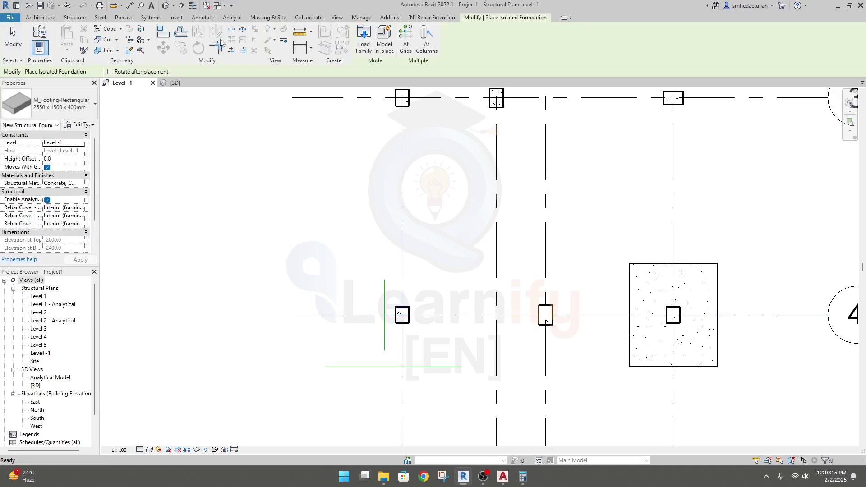
left_click(94, 110)
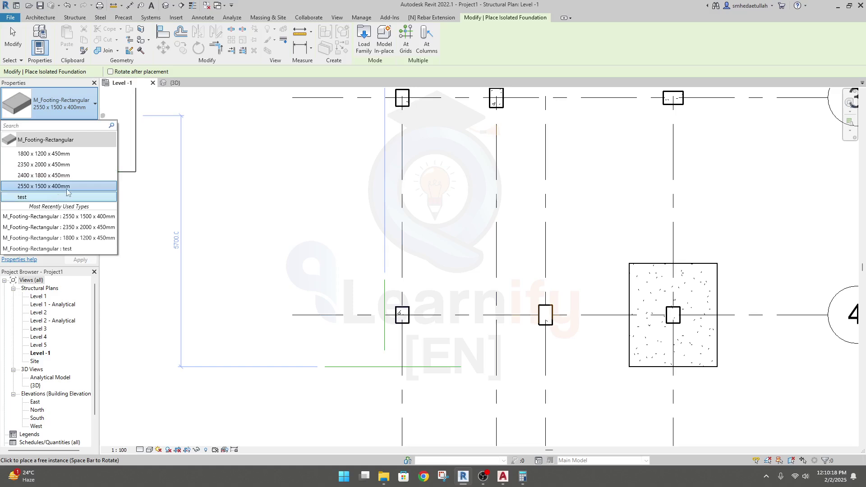
left_click(68, 186)
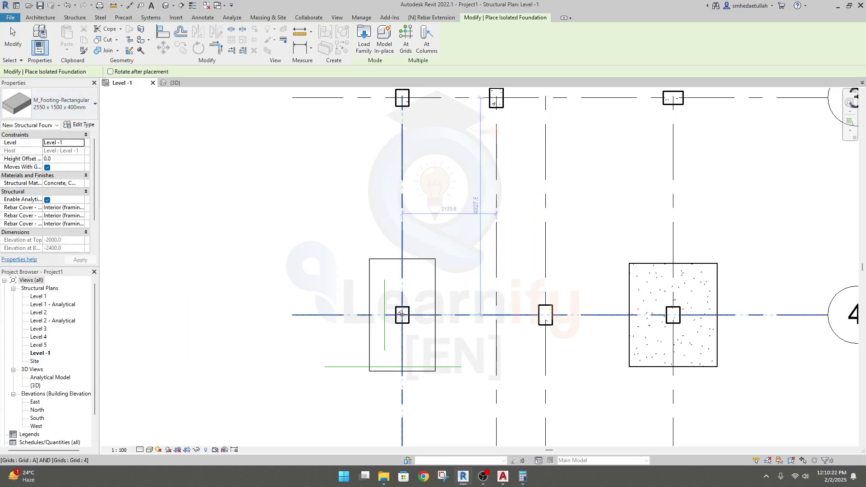
left_click(402, 314)
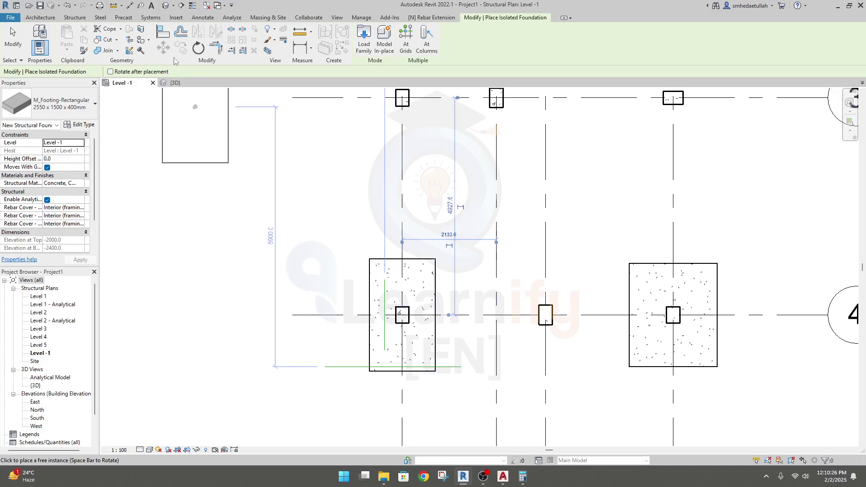
Step: Try to align the vertical model line with the new footing's left edge, and undo the alignment
left_click(164, 34)
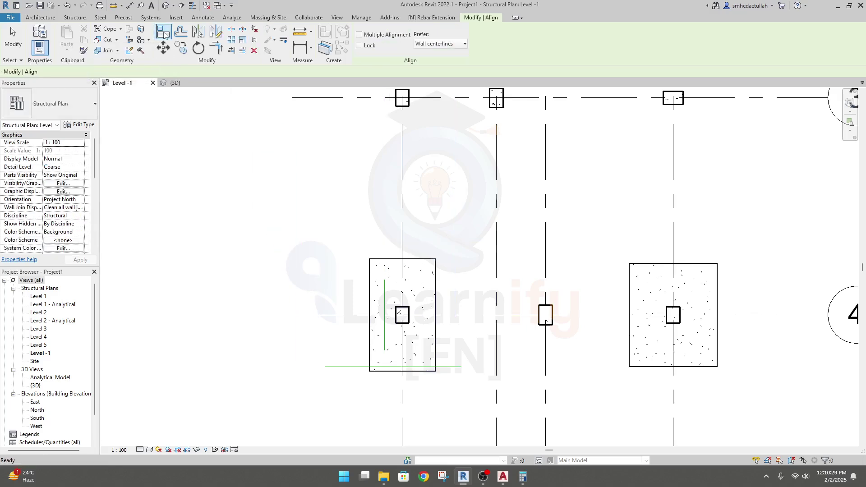
left_click(370, 308)
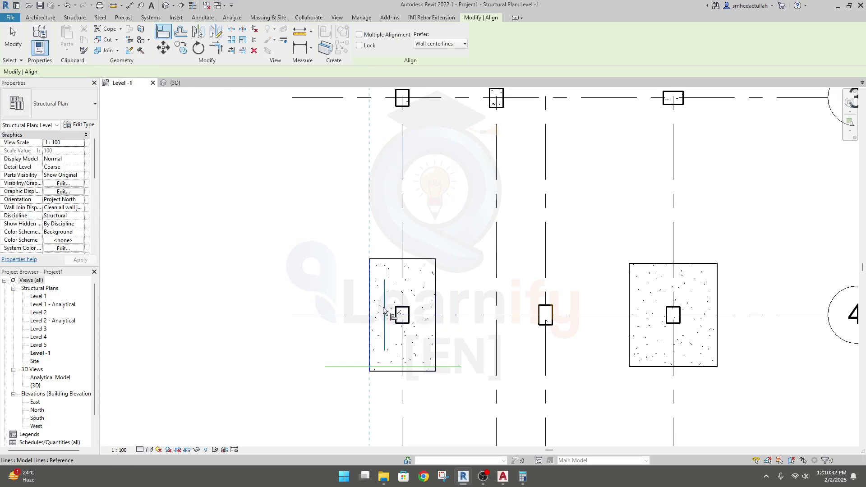
left_click(383, 311)
key("ctrl+z")
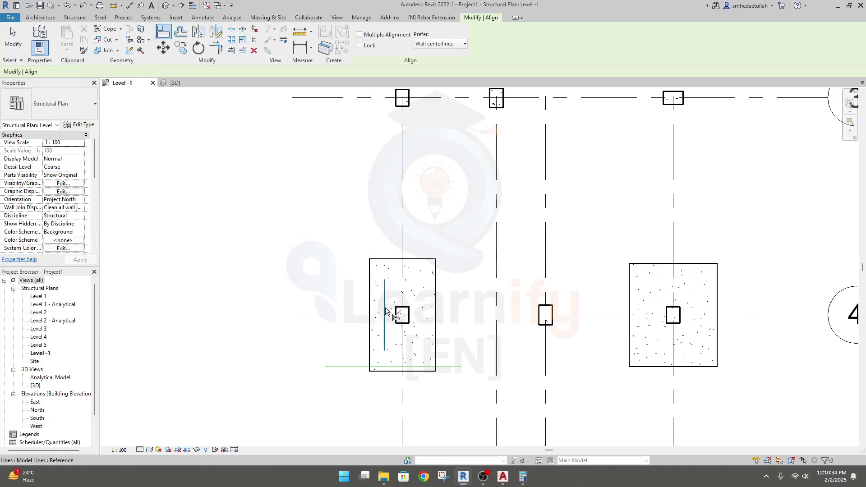
Step: Align the footing's left edge at grid A to the vertical model line
left_click(385, 306)
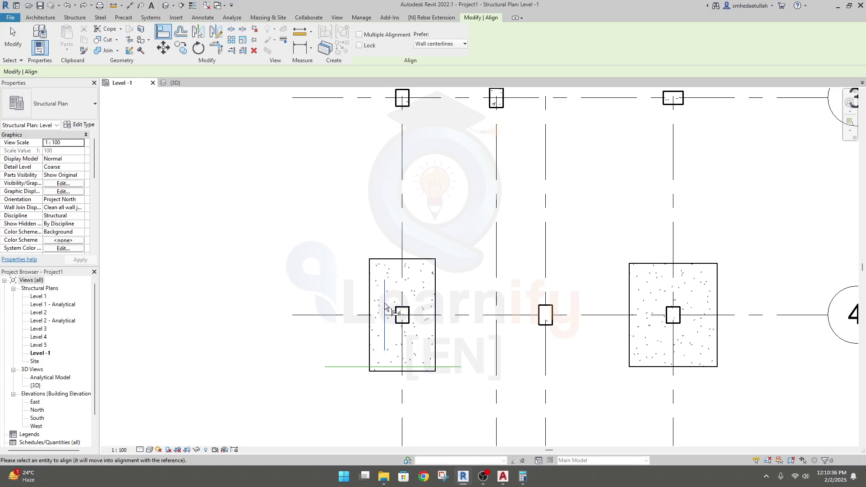
left_click(370, 311)
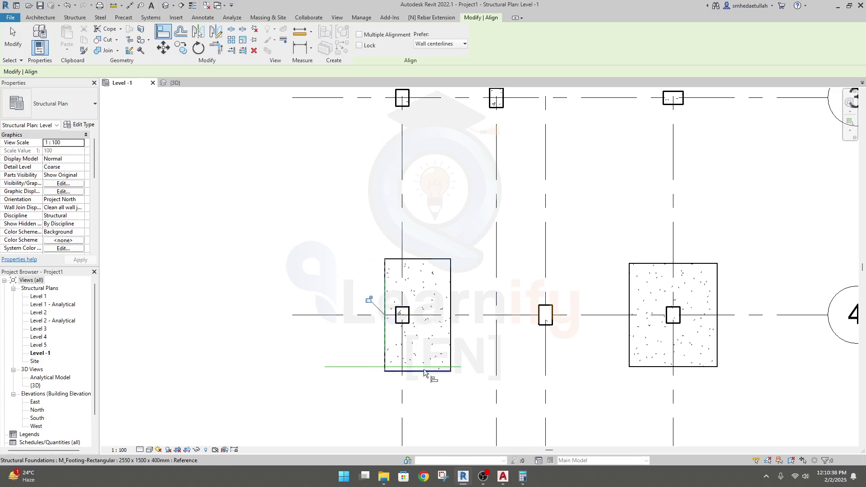
scroll(425, 374, "up", 4)
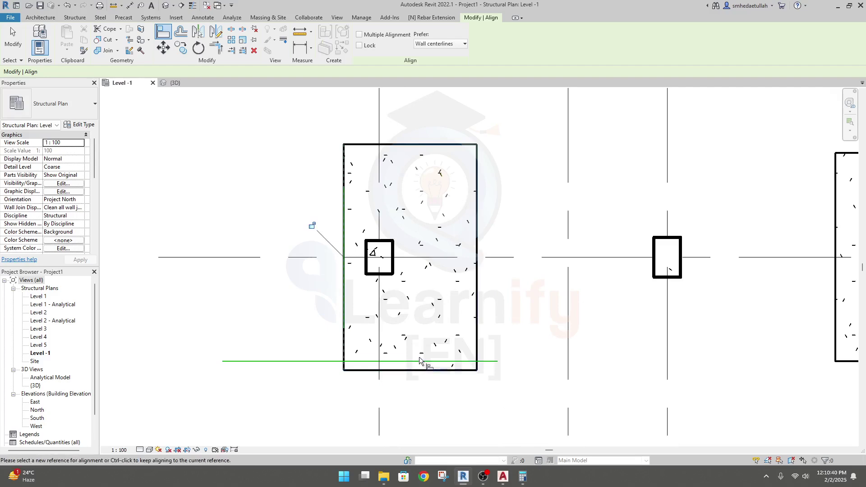
Step: Align the lower edge of the footing at grids A and 4 to the horizontal model line
left_click(419, 373)
left_click(418, 369)
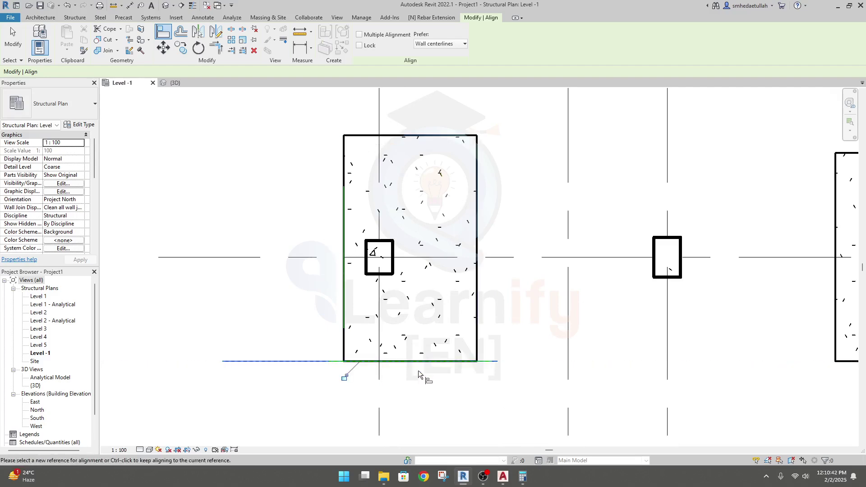
scroll(434, 372, "down", 2)
key("Escape")
key("Escape")
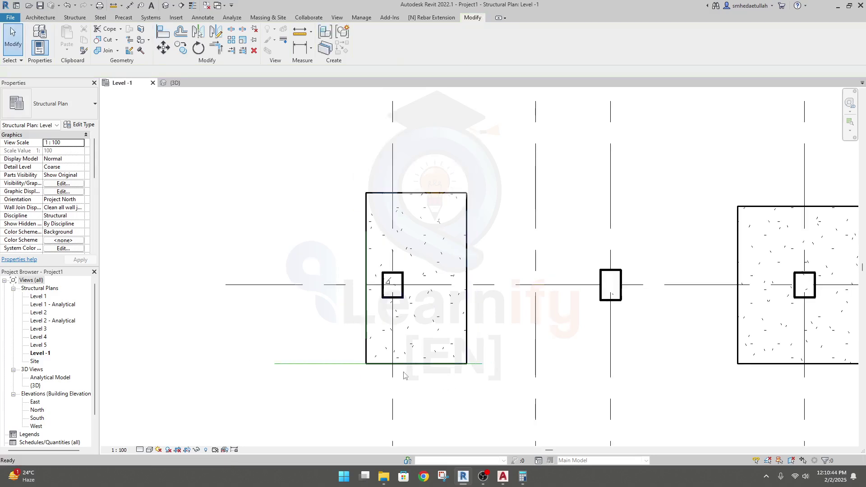
Step: Delete the horizontal and vertical model lines used to align the footing at grids A and 4
left_click(349, 364)
key("Delete")
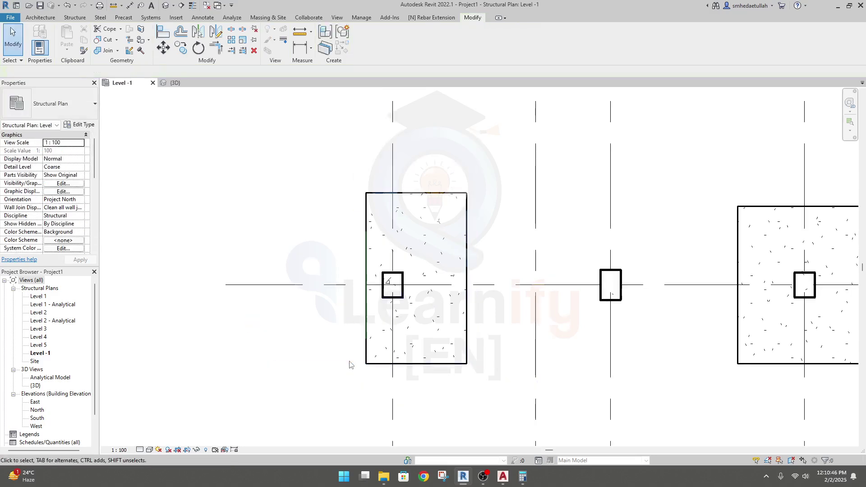
left_click(367, 295)
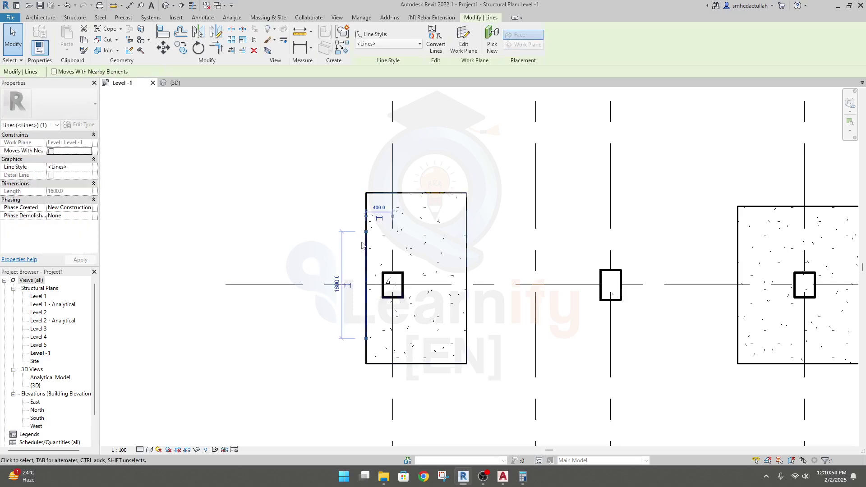
left_click(297, 323)
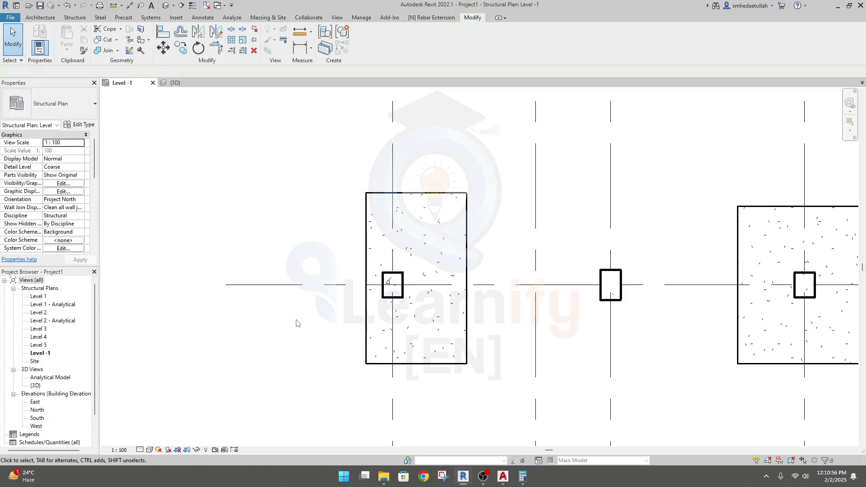
Step: Inspect the two isolated footings along grid 4 in the 3D view, beneath the columns at grids A and D
scroll(340, 302, "down", 2)
scroll(273, 184, "down", 1)
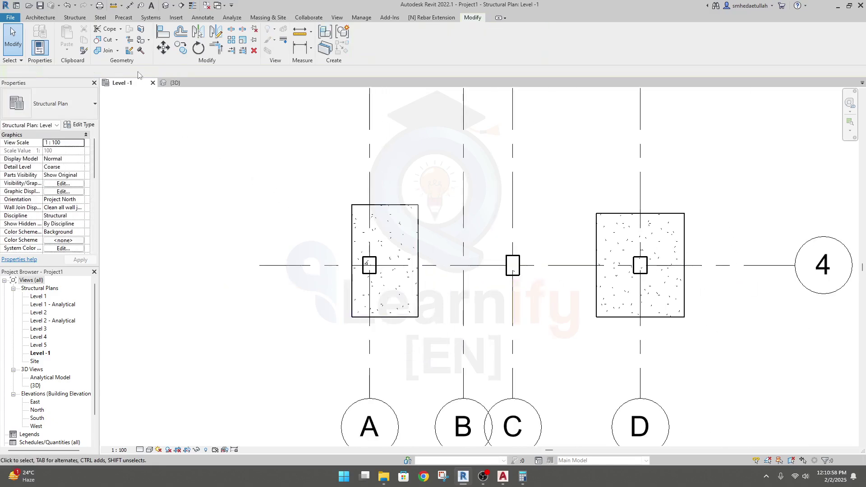
left_click(169, 87)
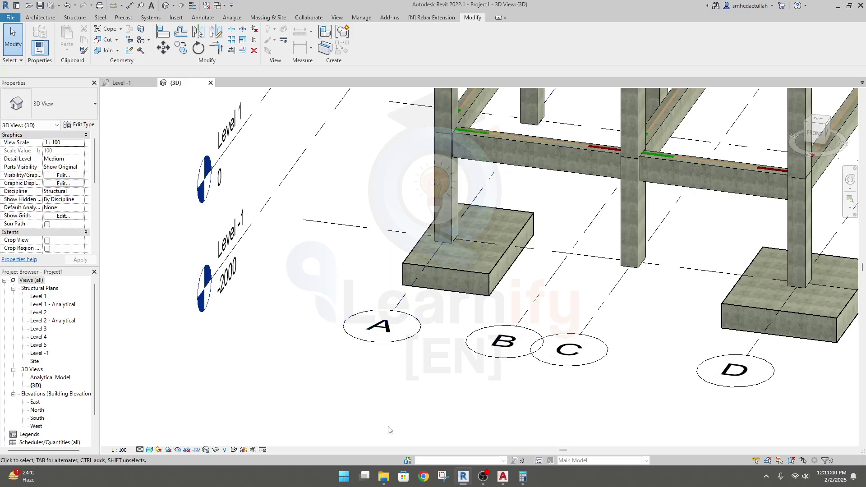
middle_click_drag(387, 431, 365, 411, "shift")
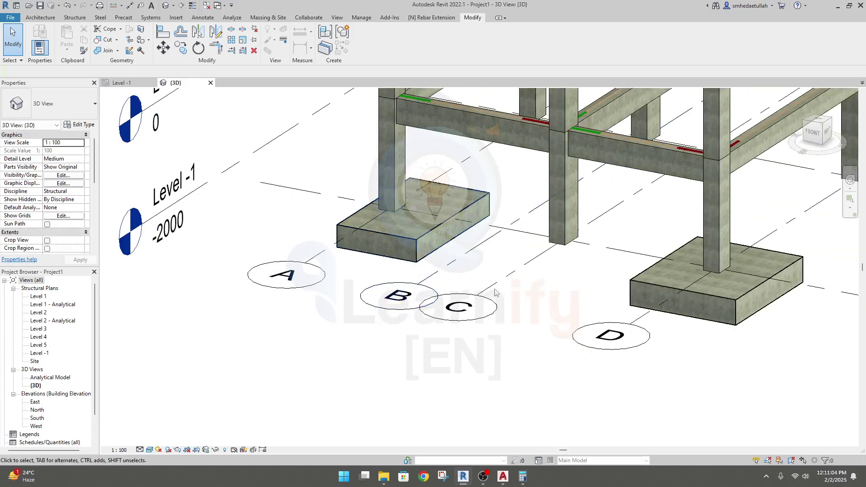
scroll(364, 329, "down", 5)
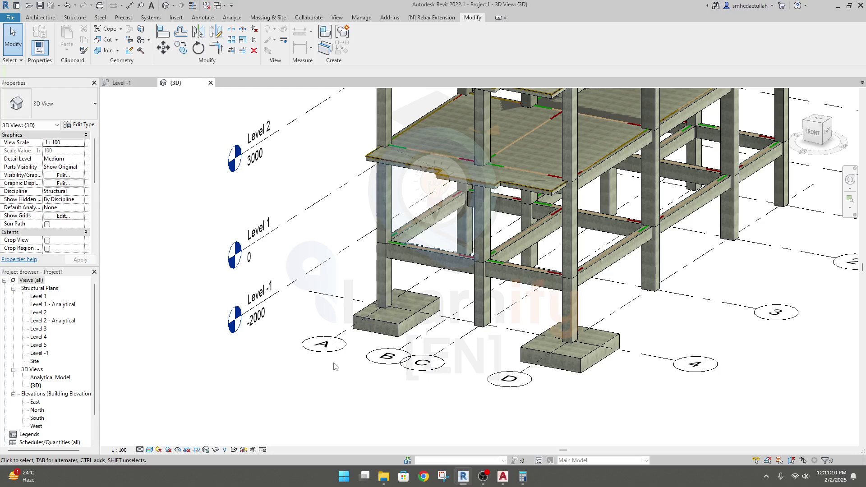
Step: Return to the Level -1 structural plan and review the column positions across grids 1 to 4
left_click(121, 82)
scroll(479, 206, "down", 3)
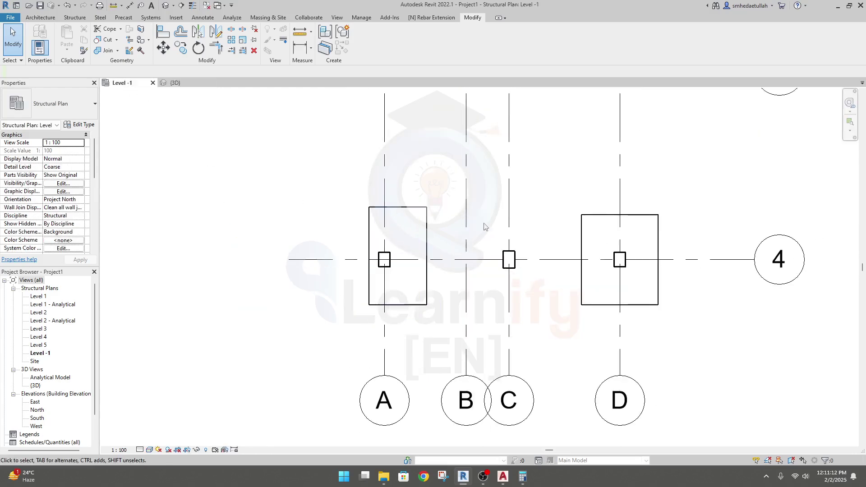
middle_click_drag(480, 205, 462, 300)
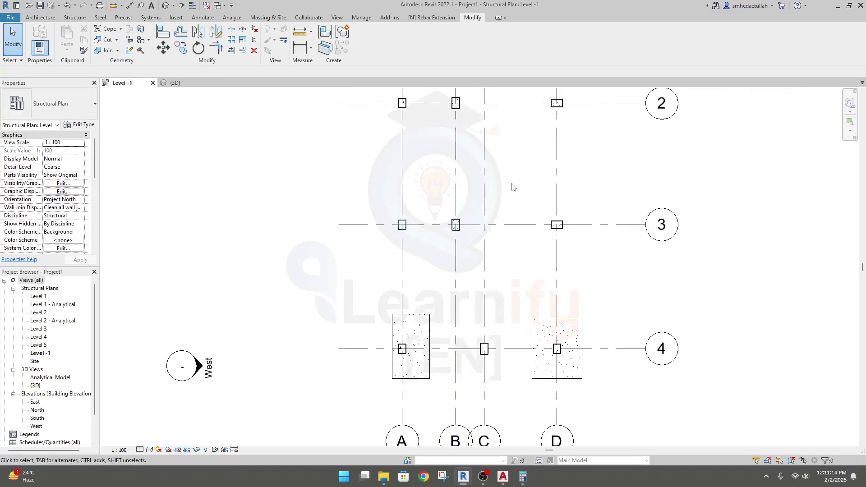
scroll(510, 246, "down", 1)
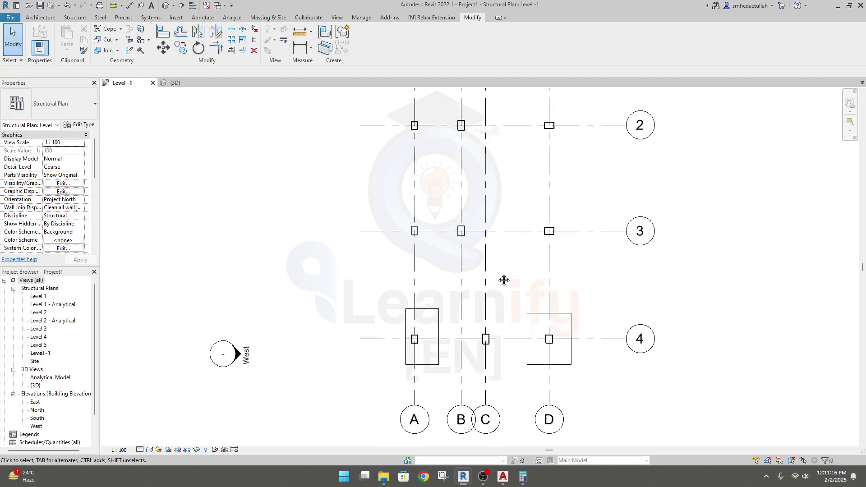
middle_click_drag(505, 280, 466, 310)
scroll(460, 298, "down", 1)
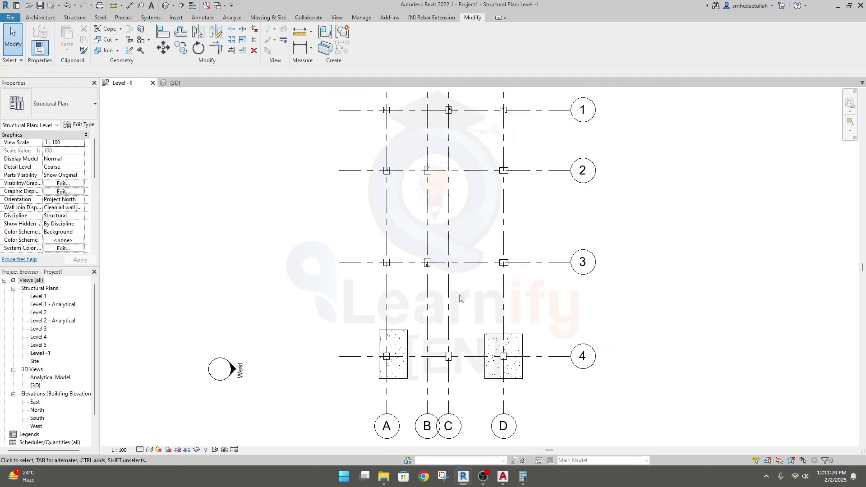
middle_click_drag(460, 298, 451, 297)
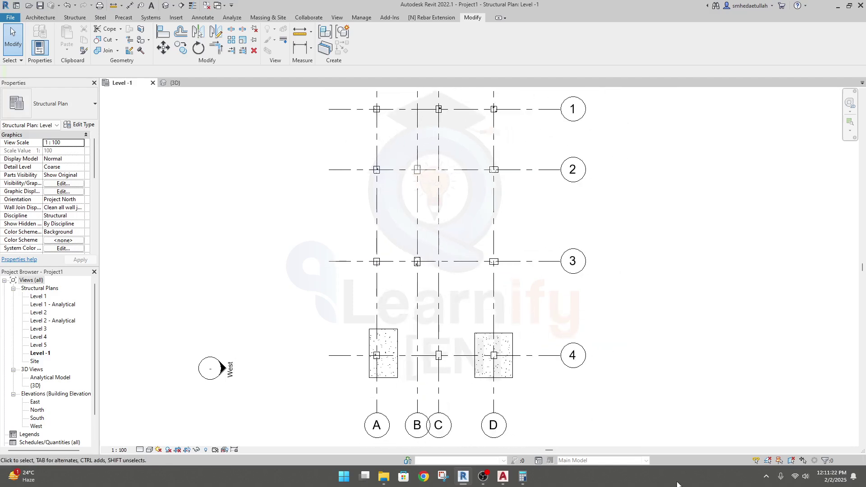